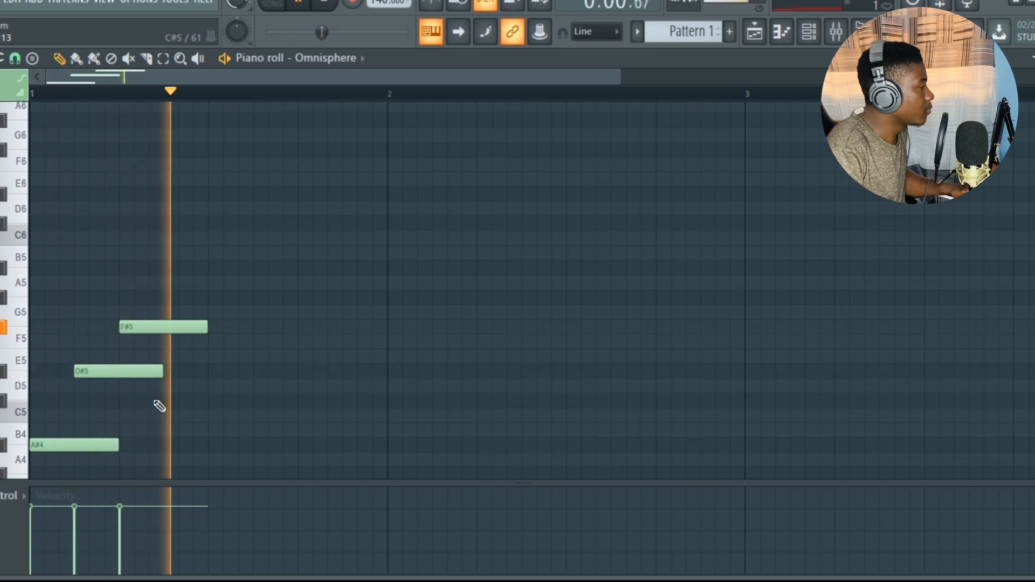
- Duplicate the overlapping A#4, D#5 and F#5 arpeggio until it fills four bars
scroll(204, 372, down, 2)
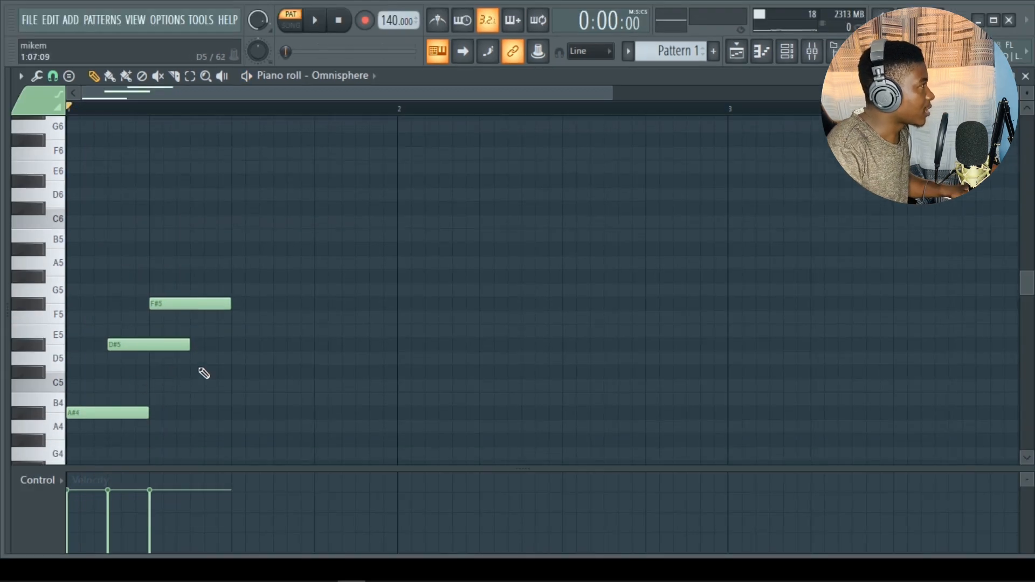
key(space)
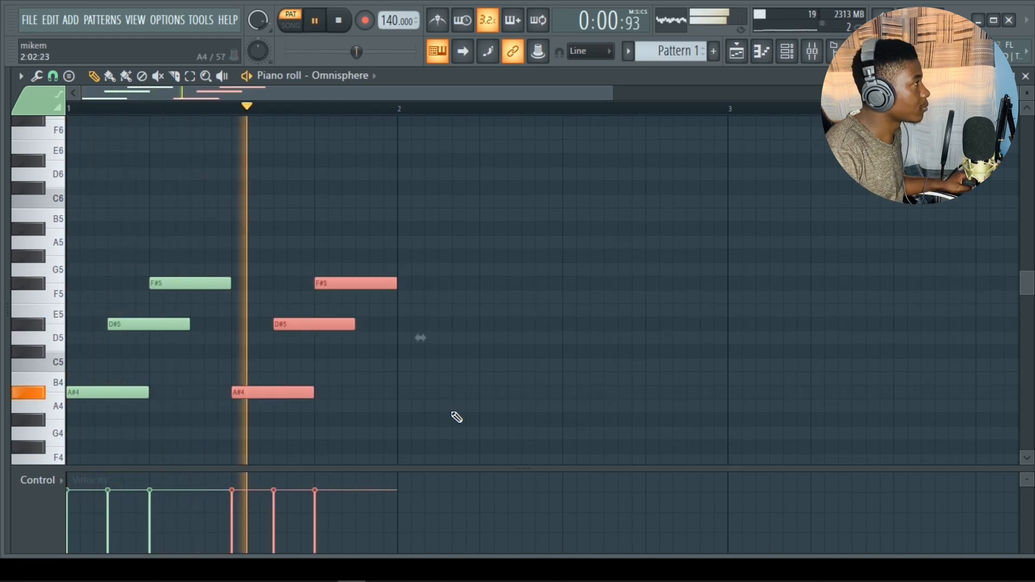
drag(503, 430, 7, 233)
key(ctrl+b)
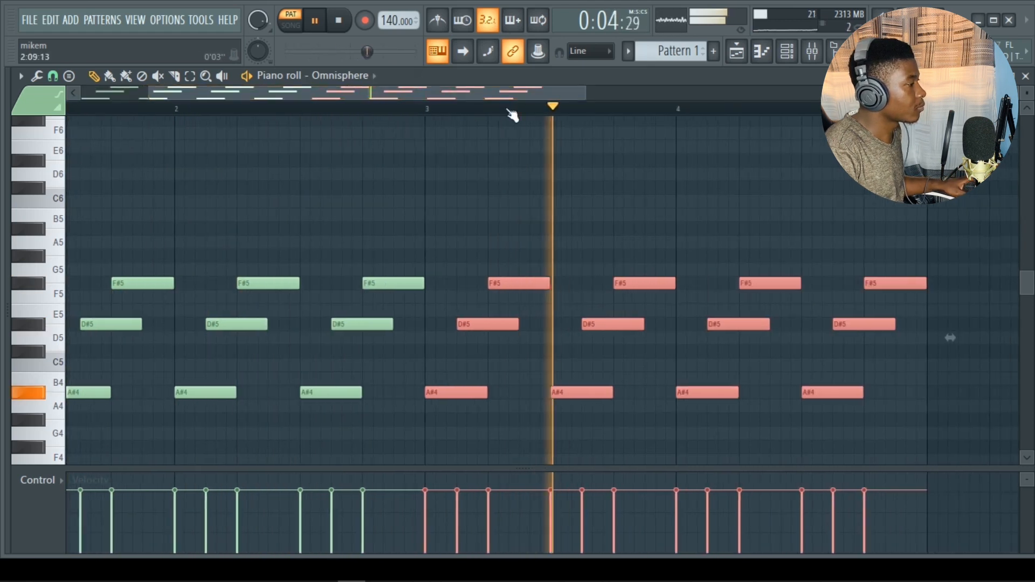
drag(525, 92, 619, 92)
key(space)
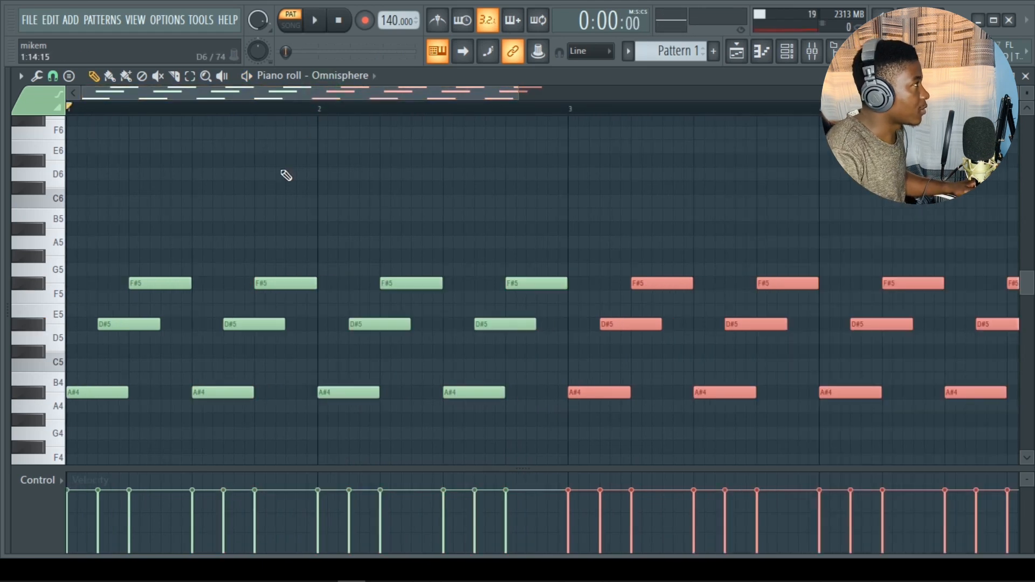
- Lower both F#5 notes in bar 2 to F5 and add a short F#5 ending at the start of bar 3
key(space)
drag(397, 284, 398, 298)
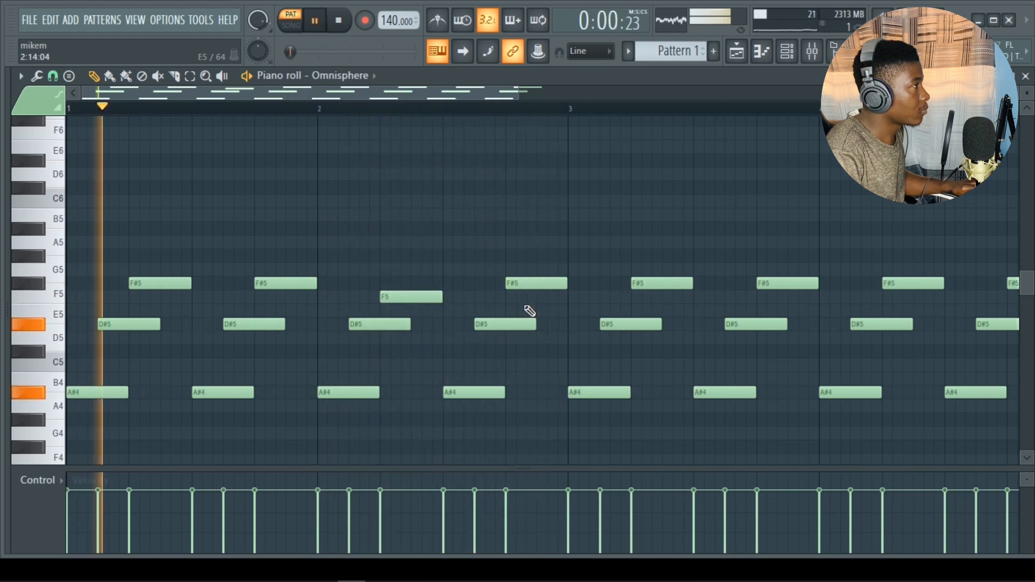
drag(532, 282, 533, 298)
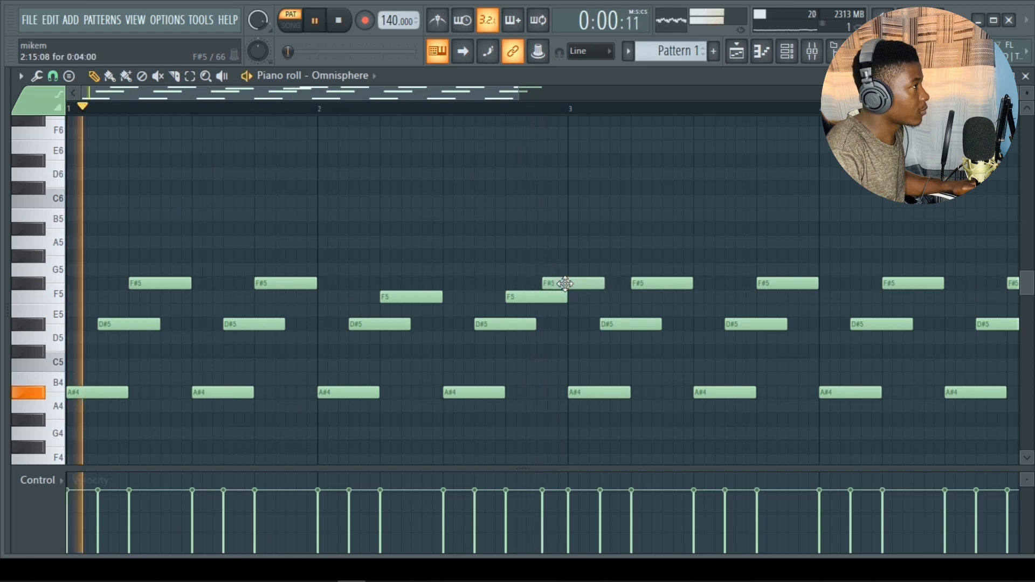
drag(565, 283, 558, 283)
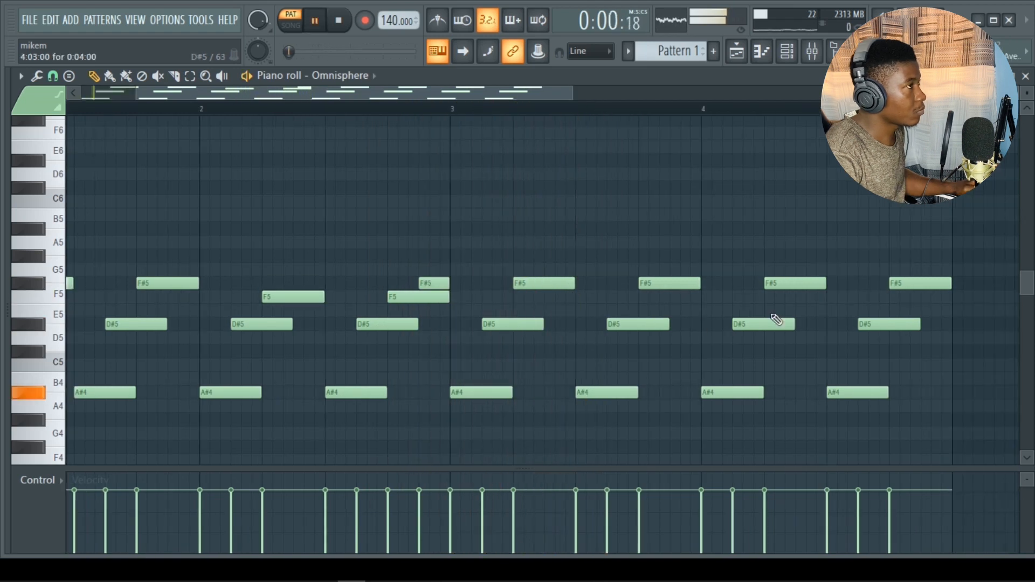
- Lower both F#5 notes in bar 4 to F5 and add a short G#5 note that ends with the bar
drag(783, 284, 781, 297)
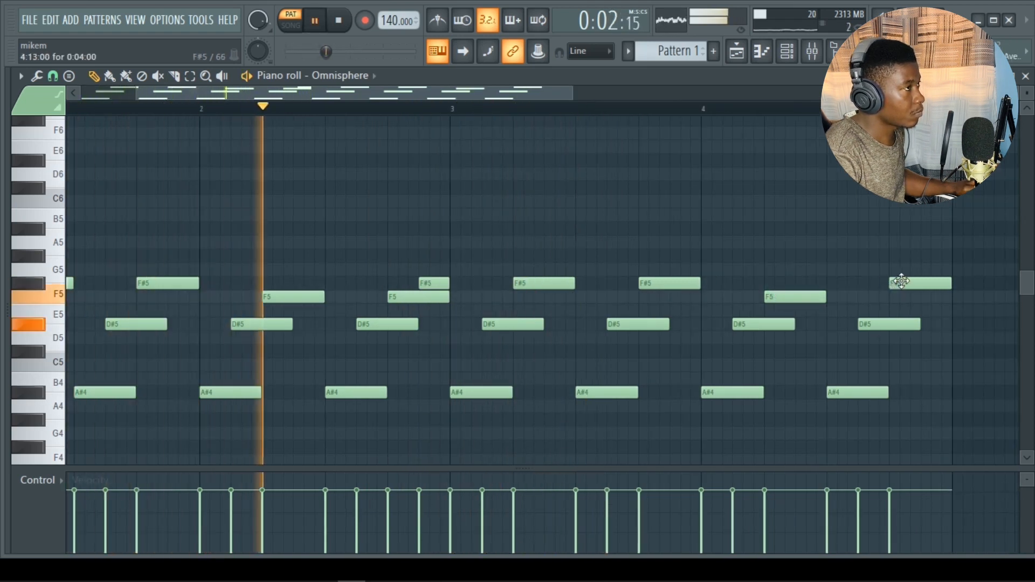
drag(903, 284, 905, 297)
drag(464, 92, 570, 91)
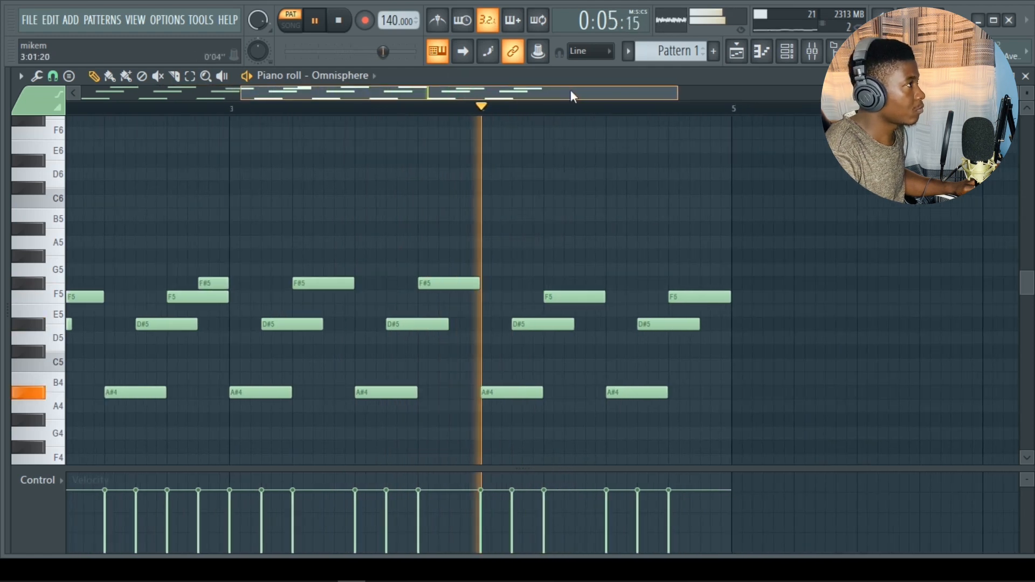
key(space)
click(691, 254)
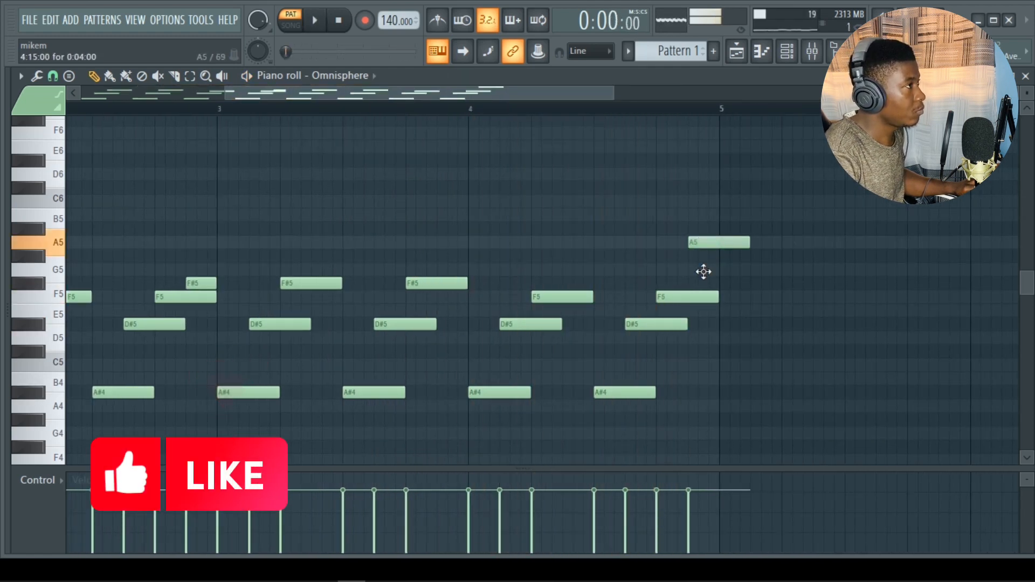
drag(703, 272, 702, 255)
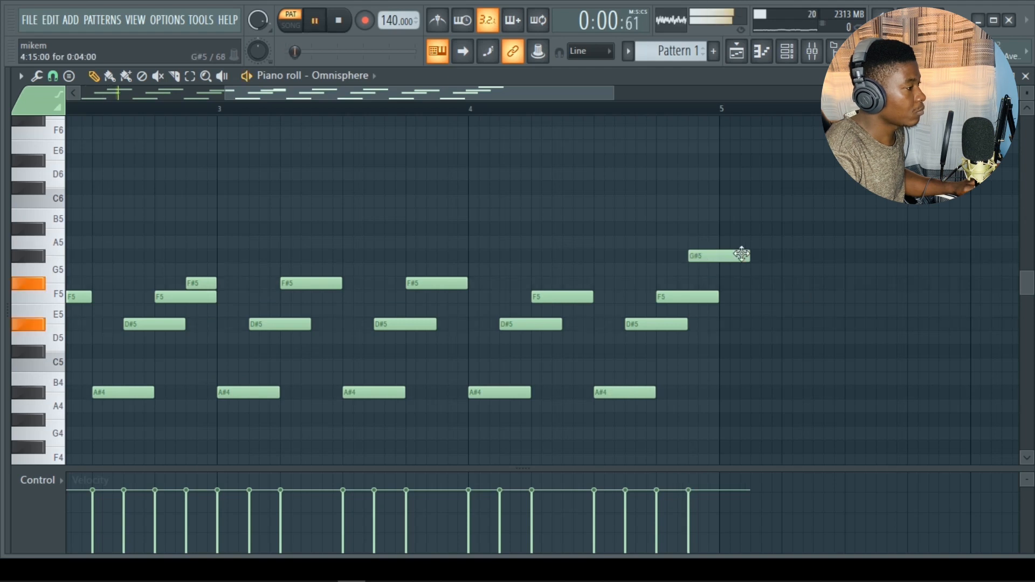
drag(750, 253, 725, 255)
- Duplicate the whole four-bar melody into bars 5 to 8
drag(415, 92, 475, 99)
scroll(619, 388, down, 3)
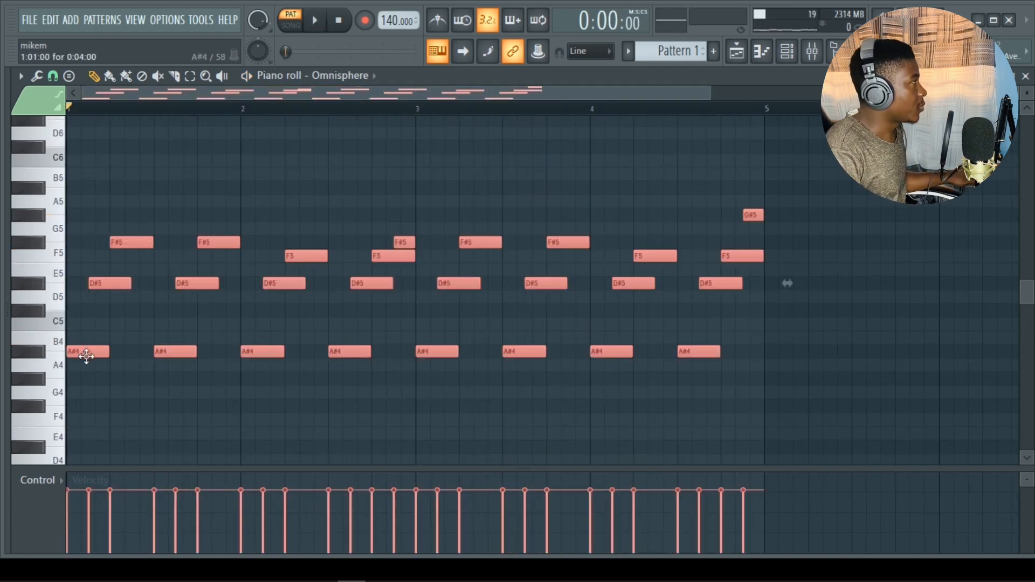
key(ctrl+b)
click(502, 97)
drag(492, 97, 408, 94)
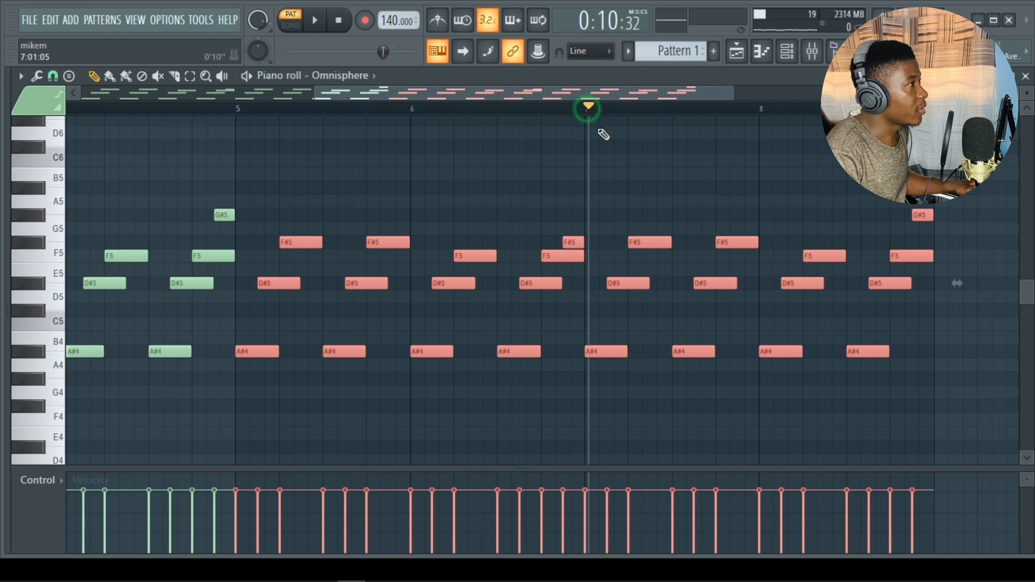
- Lower the two A#4 bass notes in bar 7 to F#4
scroll(630, 174, down, 2)
ctrl+click(691, 351)
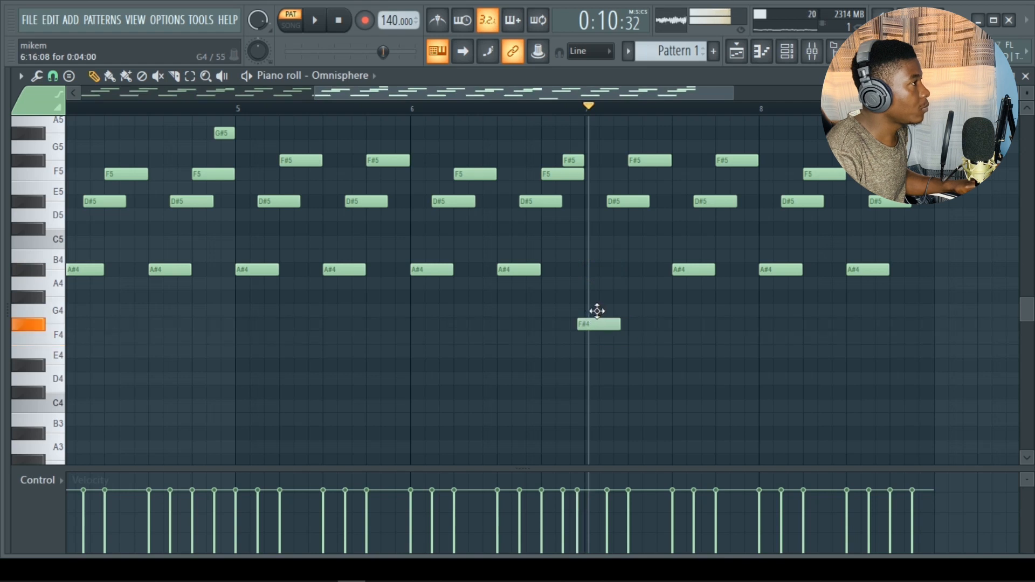
drag(596, 311, 604, 313)
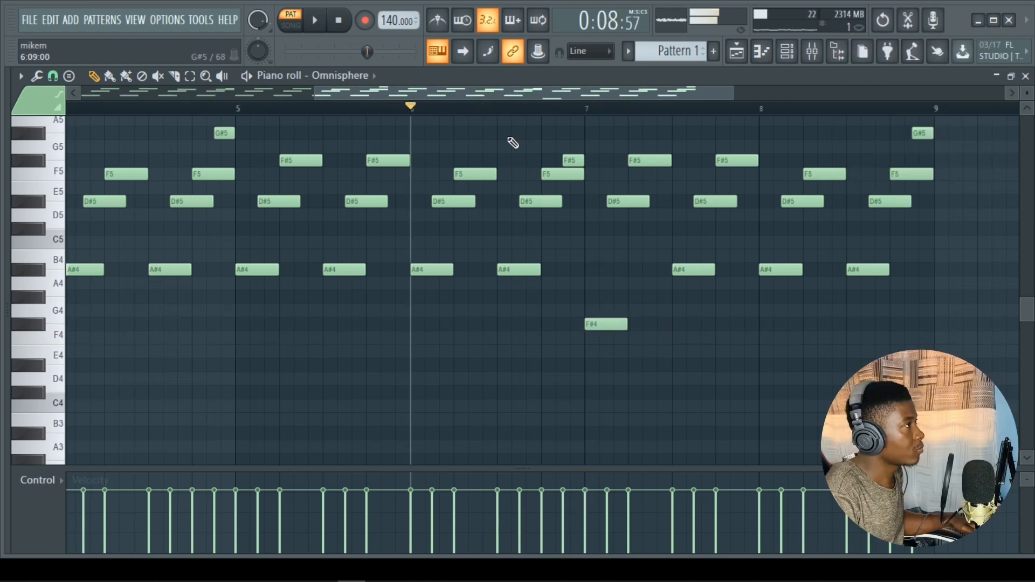
key(space)
drag(684, 271, 684, 326)
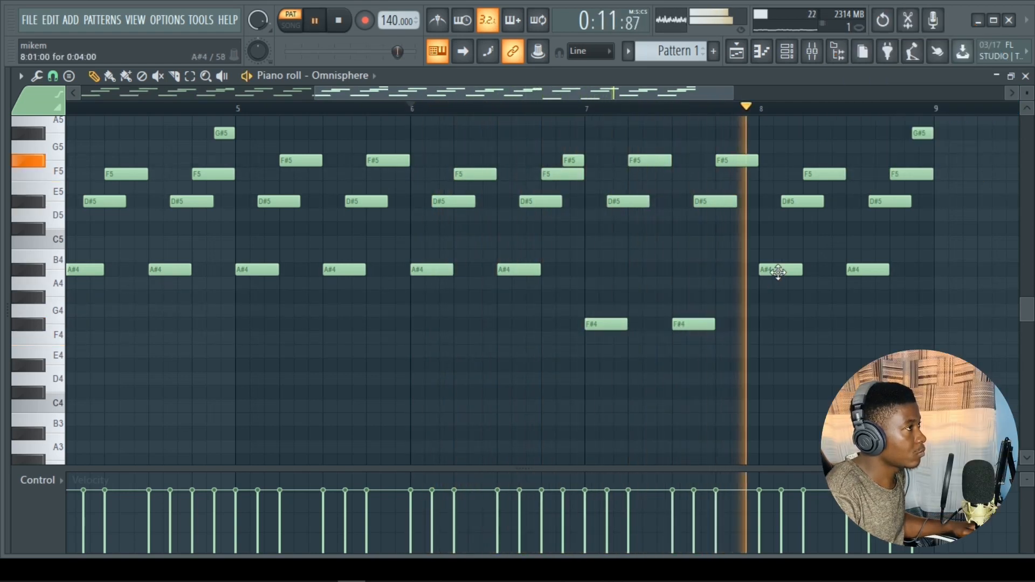
- Lower the two A#4 bass notes in bar 8 to G#4
key(space)
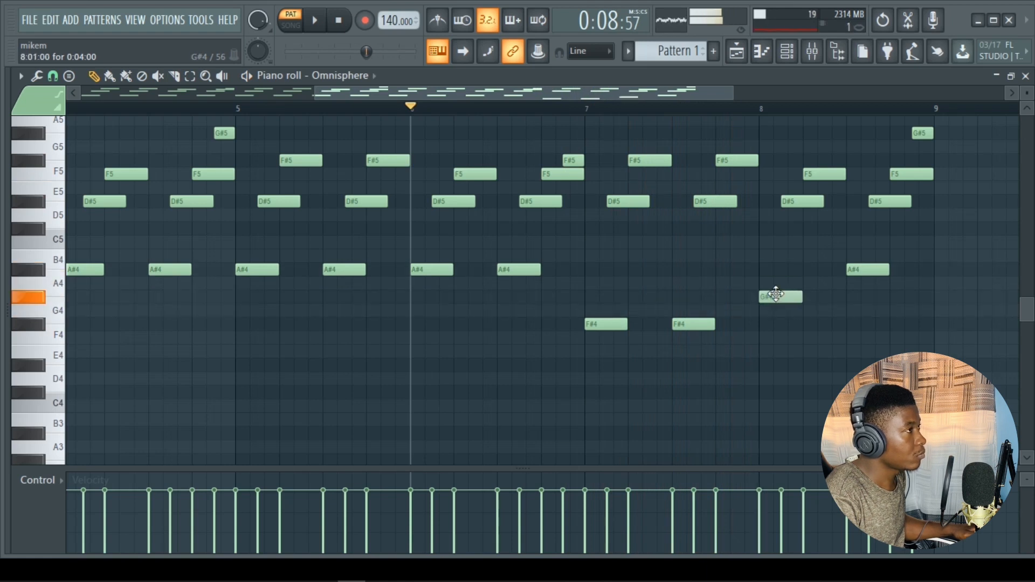
key(space)
drag(862, 269, 864, 299)
- Raise the first upper note in bar 8 to G#5 and the bar's short closing note to A#5
drag(623, 95, 715, 113)
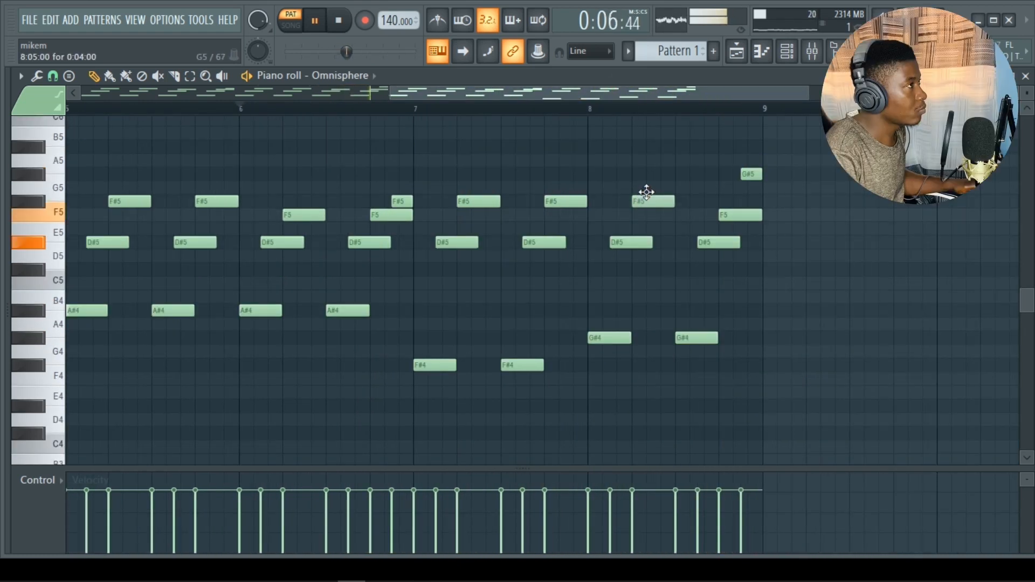
drag(646, 189, 645, 162)
scroll(751, 208, up, 3)
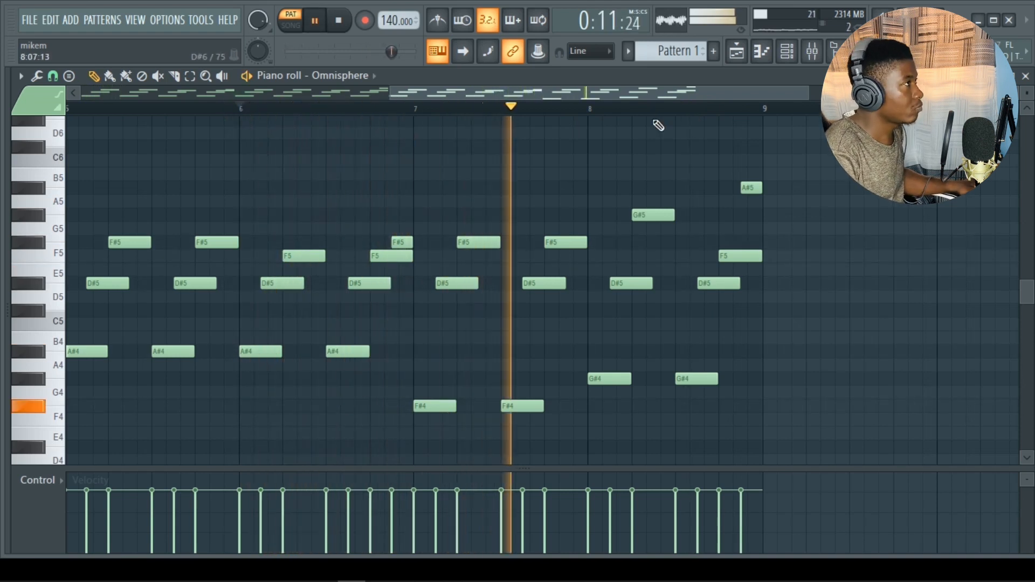
- Play back the full eight-bar Omnisphere melody while following the notes
drag(638, 93, 662, 95)
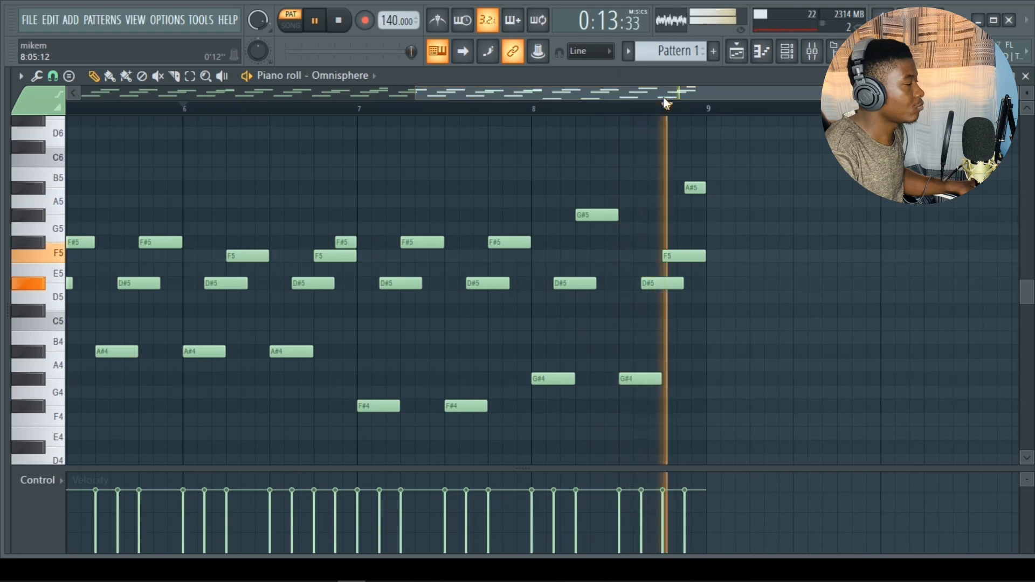
key(space)
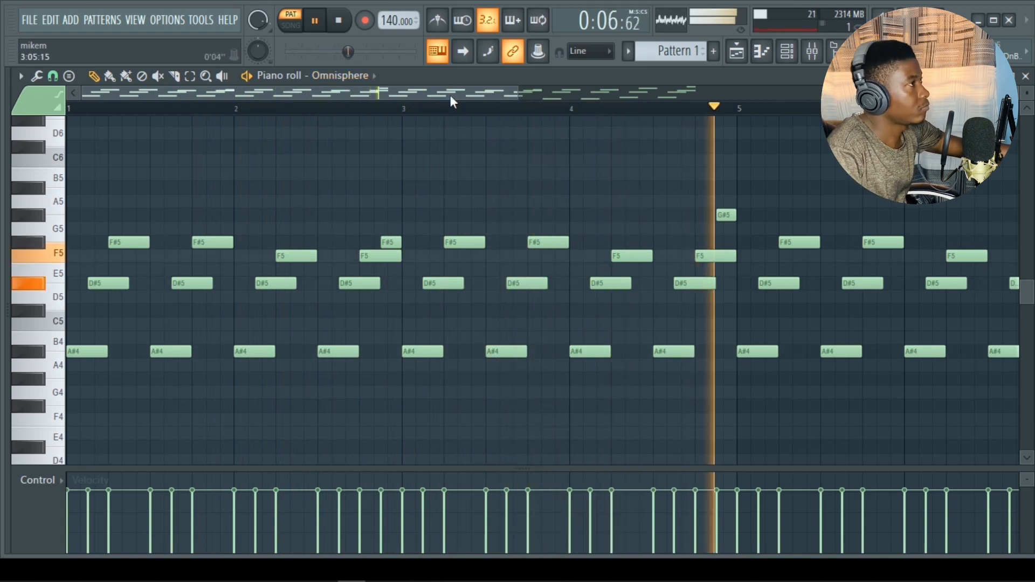
click(490, 93)
drag(490, 93, 810, 118)
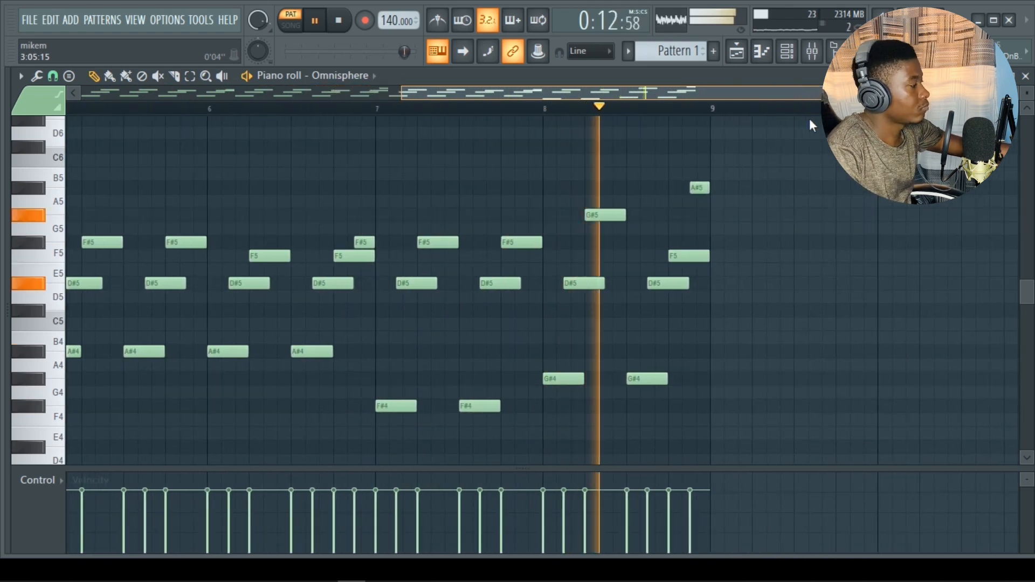
key(space)
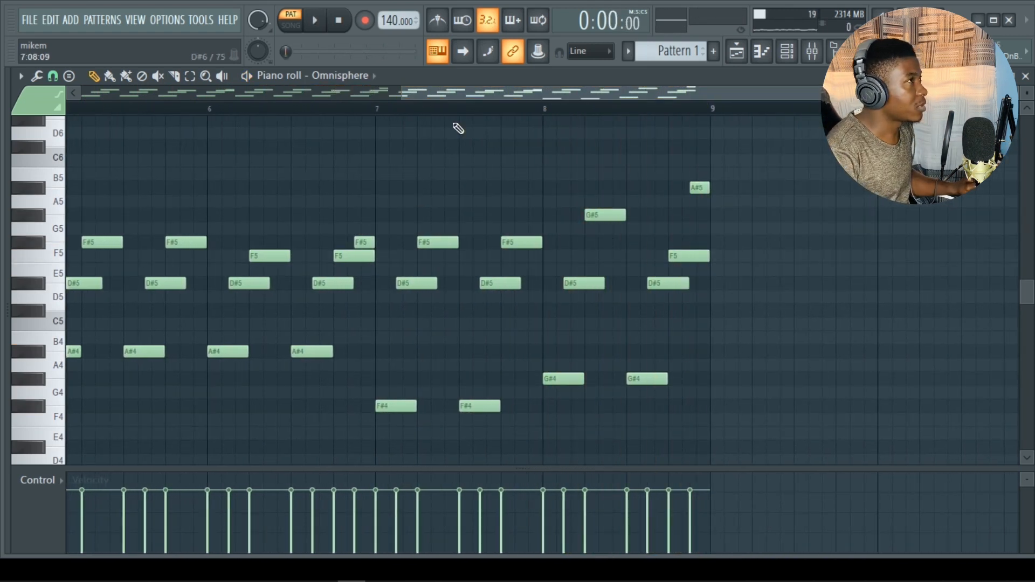
- Open the Arcade piano roll and place a short A4 note late in bar 1 and an E4 note spanning bar 2
click(788, 57)
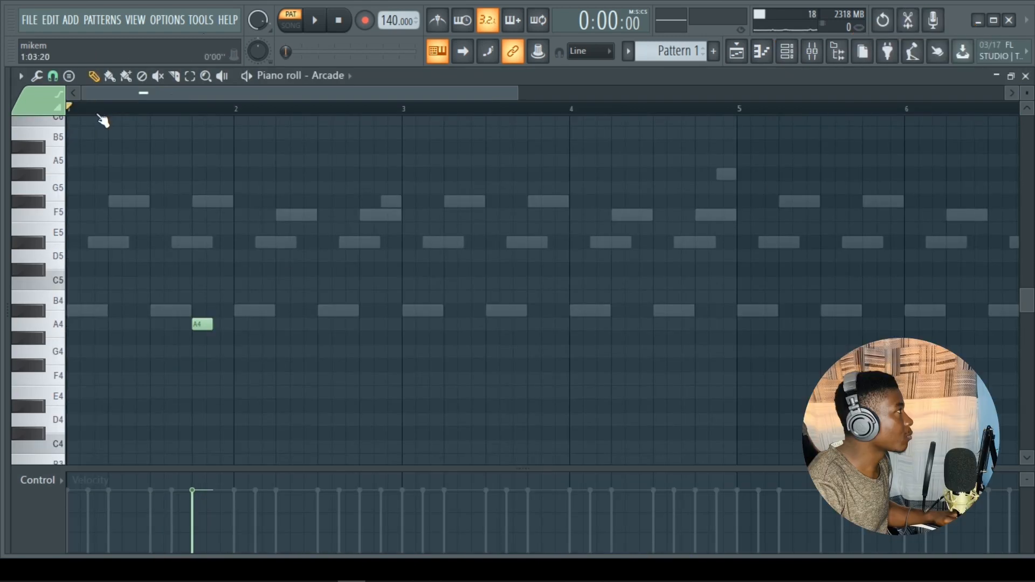
key(space)
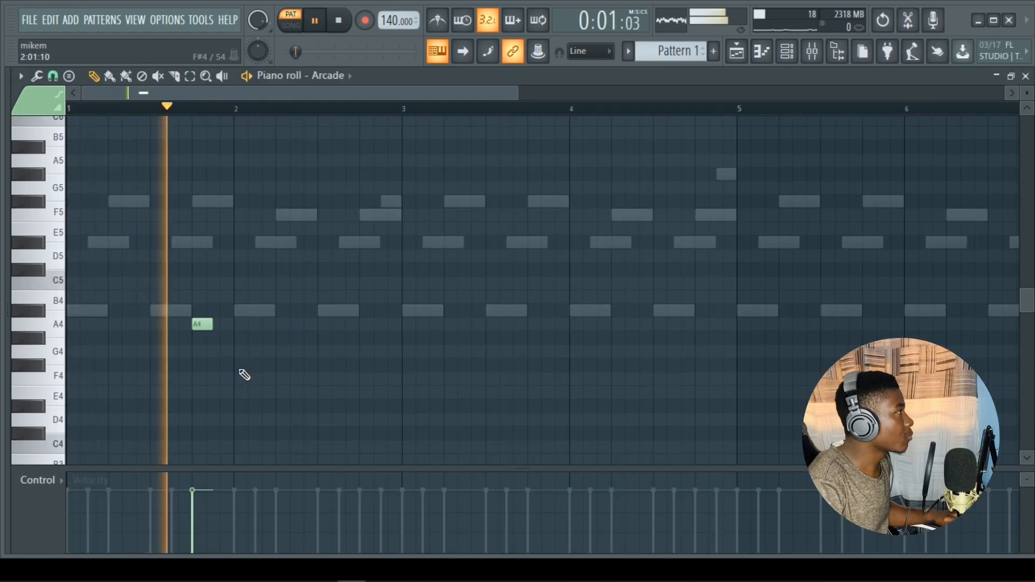
key(space)
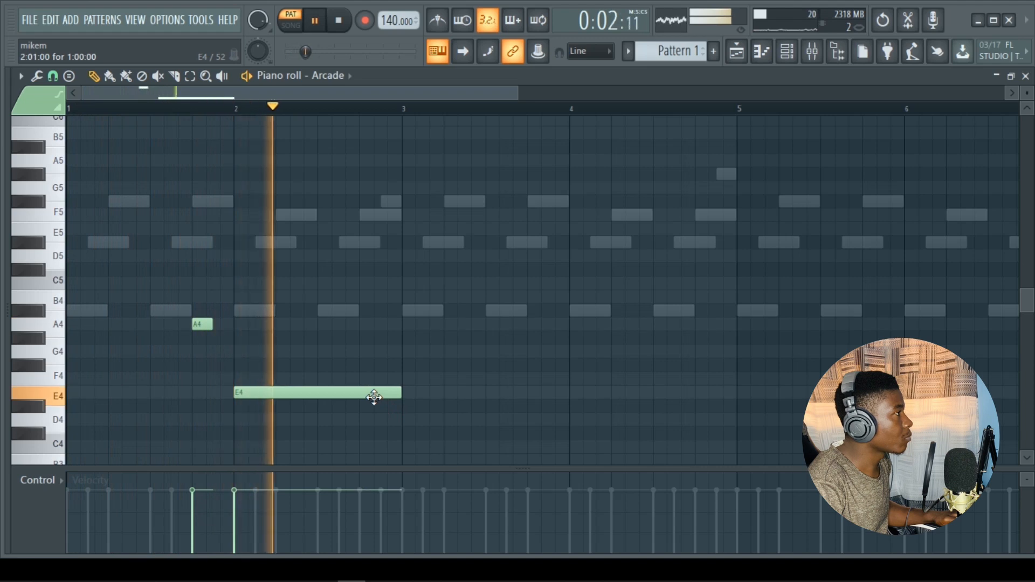
- Add a long A5 note from late in bar 3 to the end of bar 4 and a long C6 note starting at bar 6
key(space)
click(55, 163)
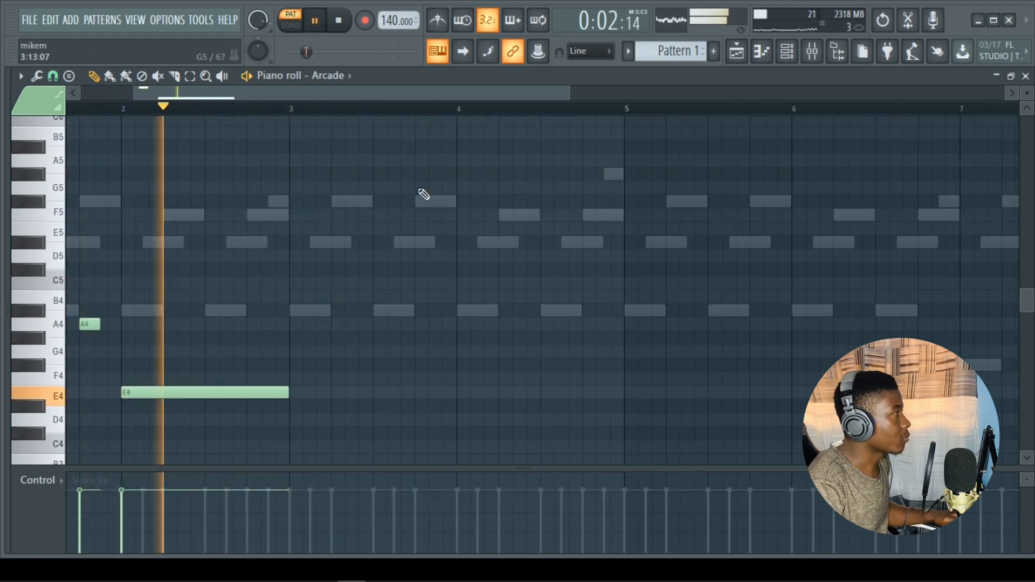
drag(421, 189, 443, 158)
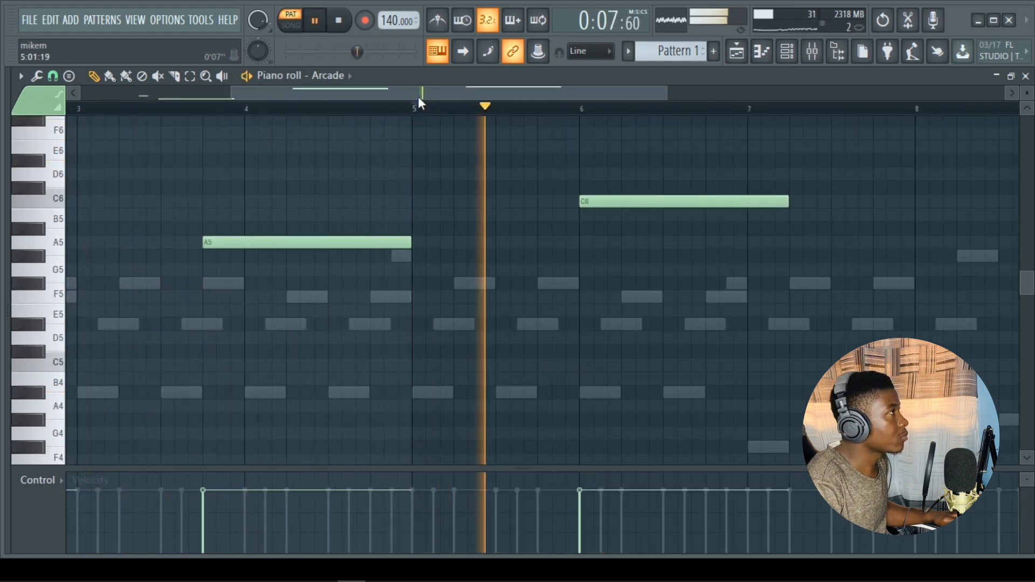
- Shorten the C6 note in bar 6 and add a C5 note spanning bar 8, with two short C5 notes leading into it
drag(420, 95, 568, 117)
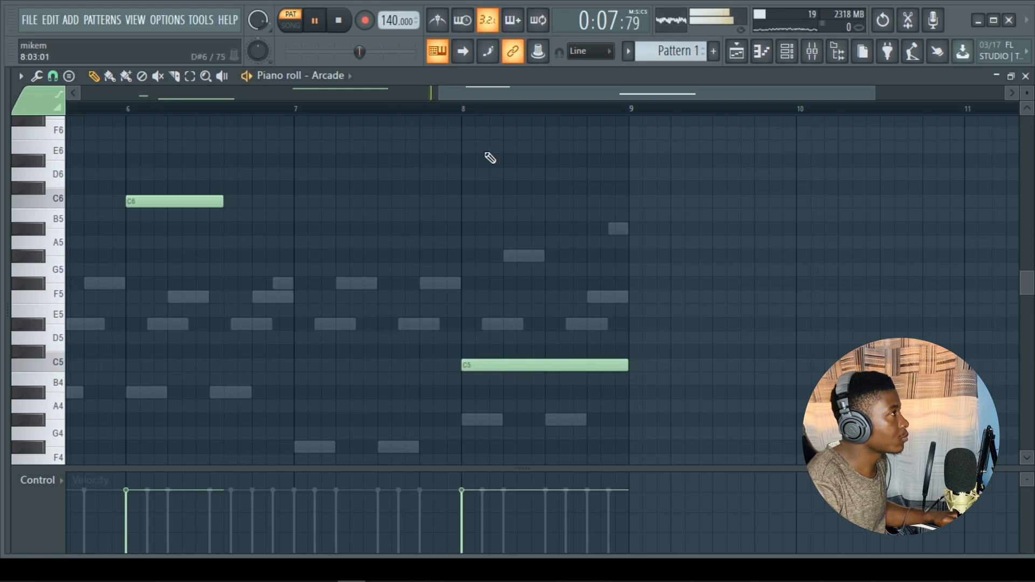
drag(395, 91, 440, 139)
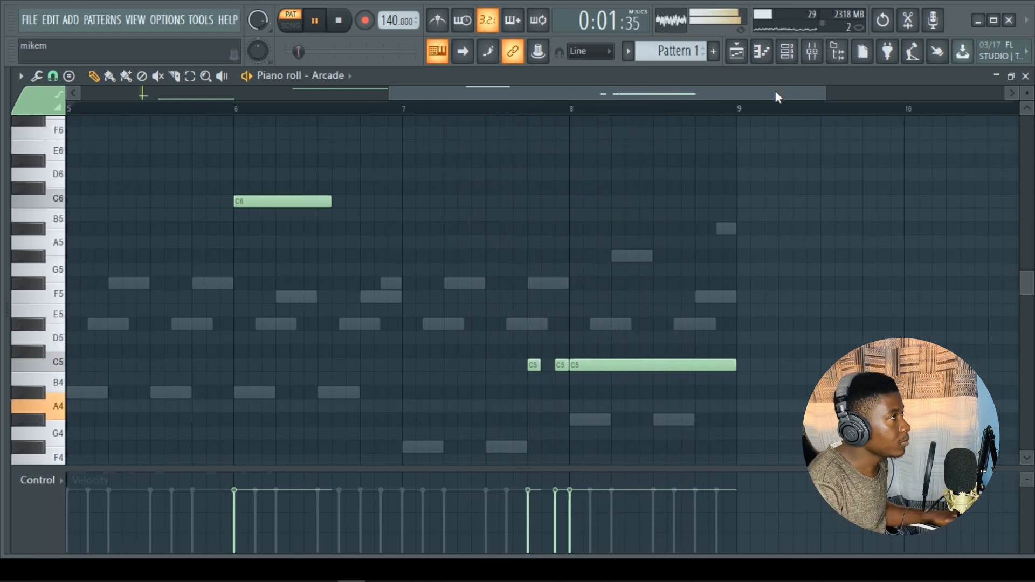
- Shorten the two short C5 notes at the end of bar 7, shift the second slightly earlier, and play back the result
drag(747, 90, 681, 86)
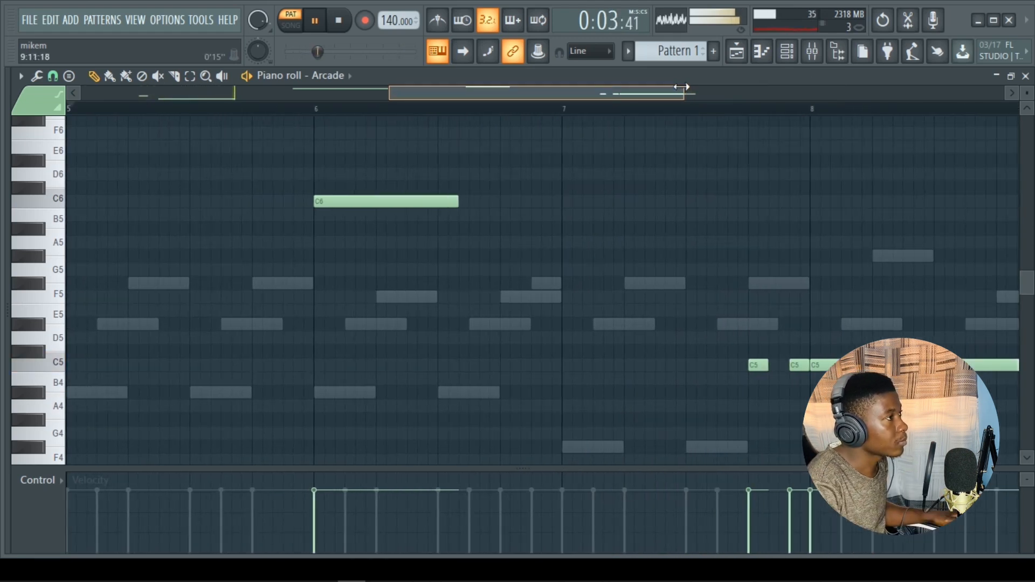
drag(572, 95, 612, 89)
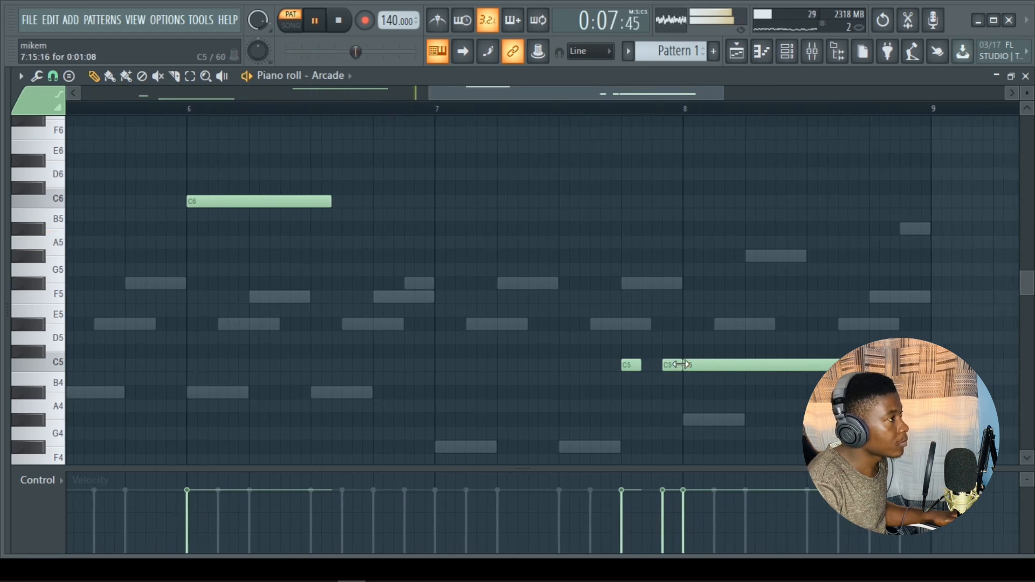
drag(640, 365, 630, 364)
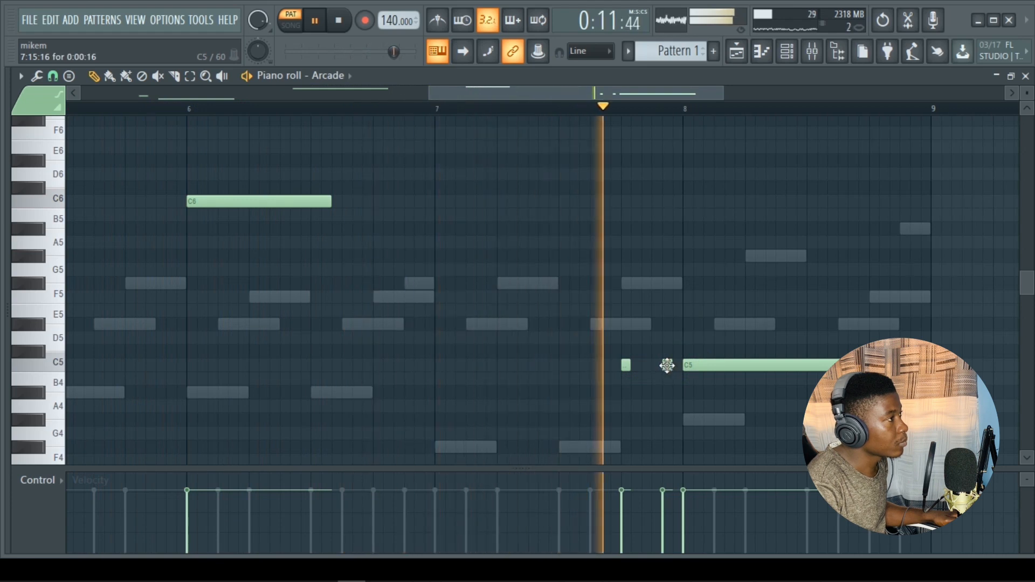
drag(666, 366, 659, 367)
click(622, 110)
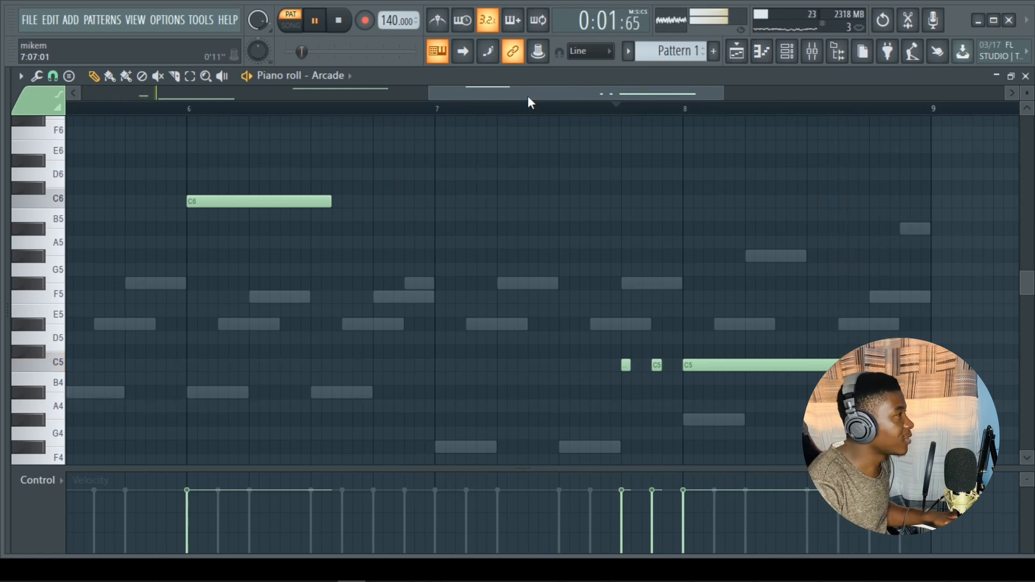
drag(533, 89, 566, 91)
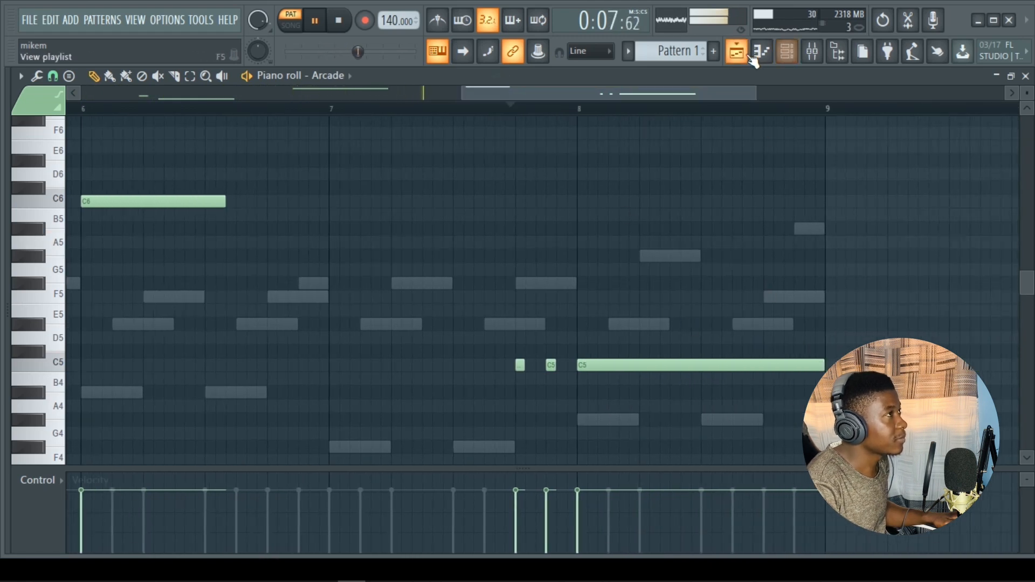
- Open the Toxic Biohazard piano roll, shorten the bar 3 D#4 note to one bar, and fit the A#4 note to bar 4
drag(687, 91, 665, 95)
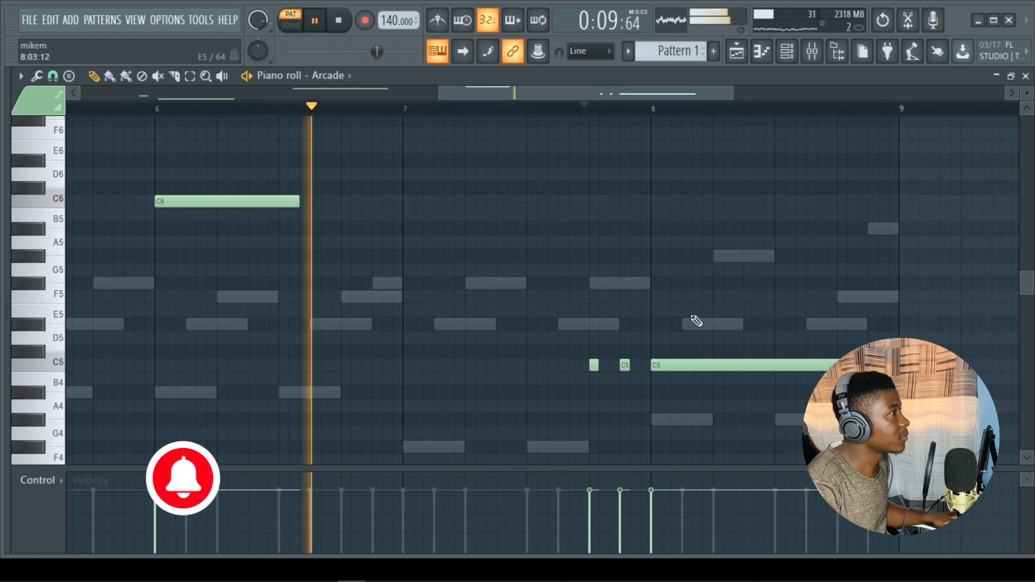
drag(557, 95, 625, 92)
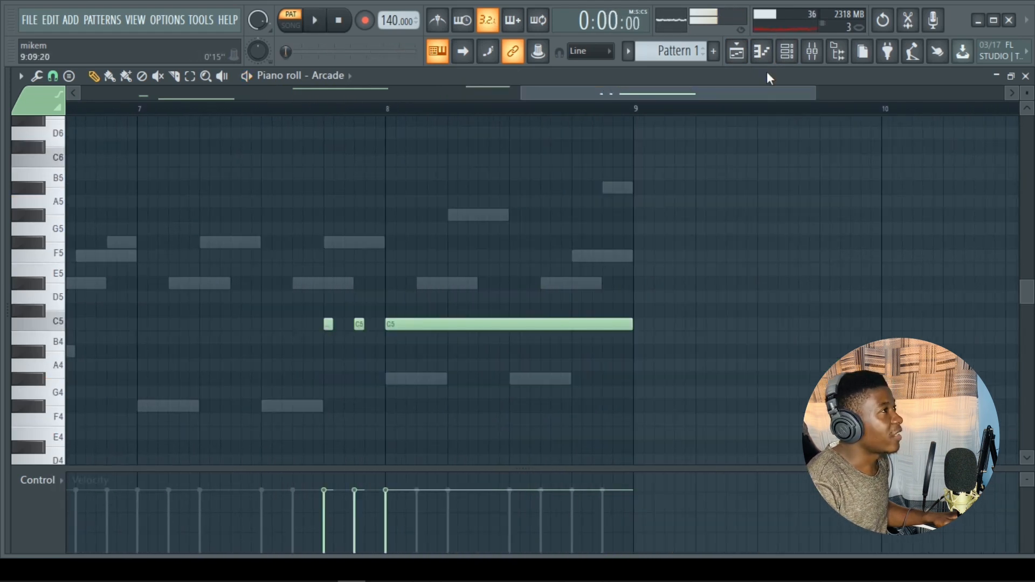
click(786, 52)
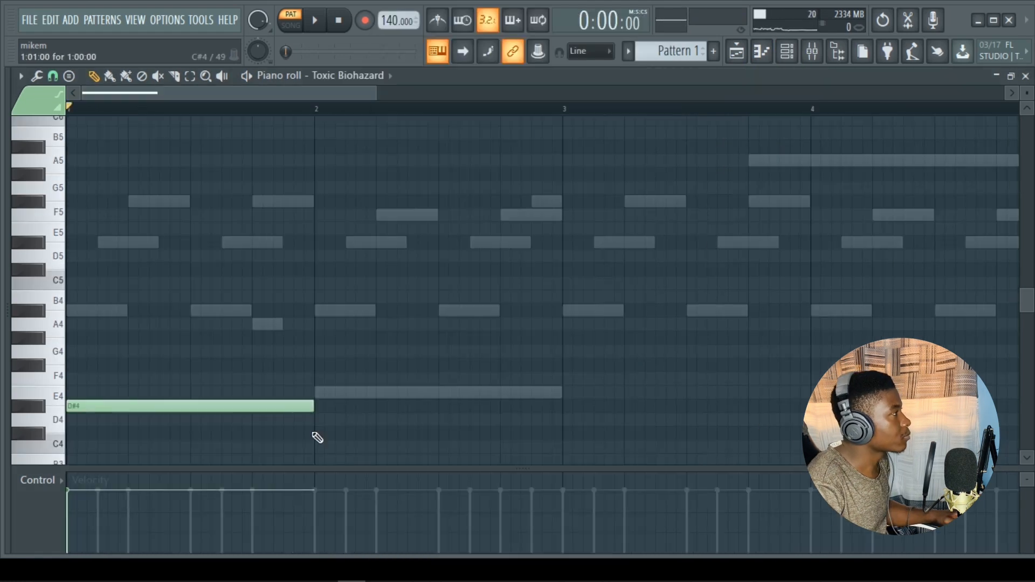
key(space)
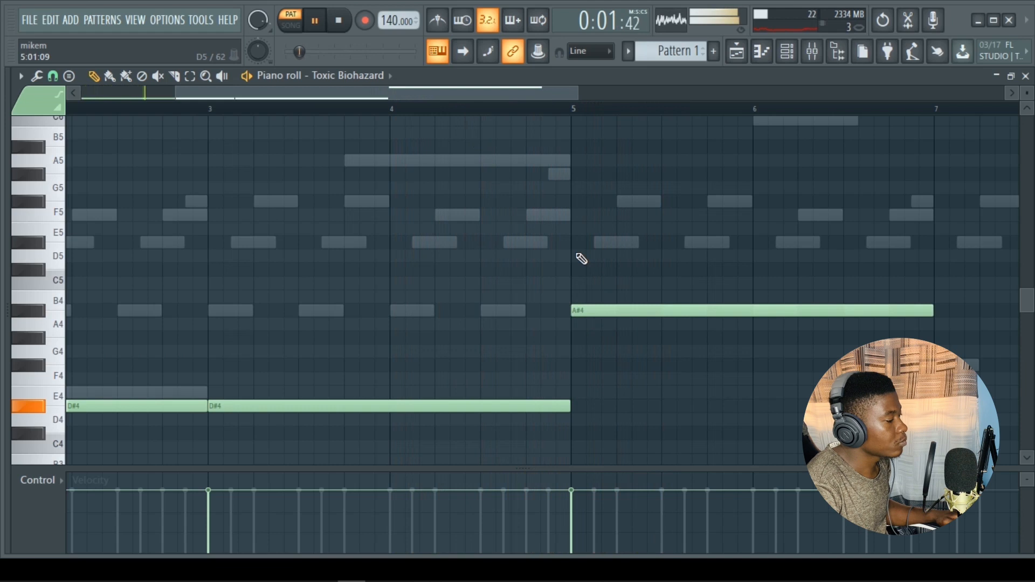
drag(570, 405, 392, 403)
drag(582, 310, 400, 308)
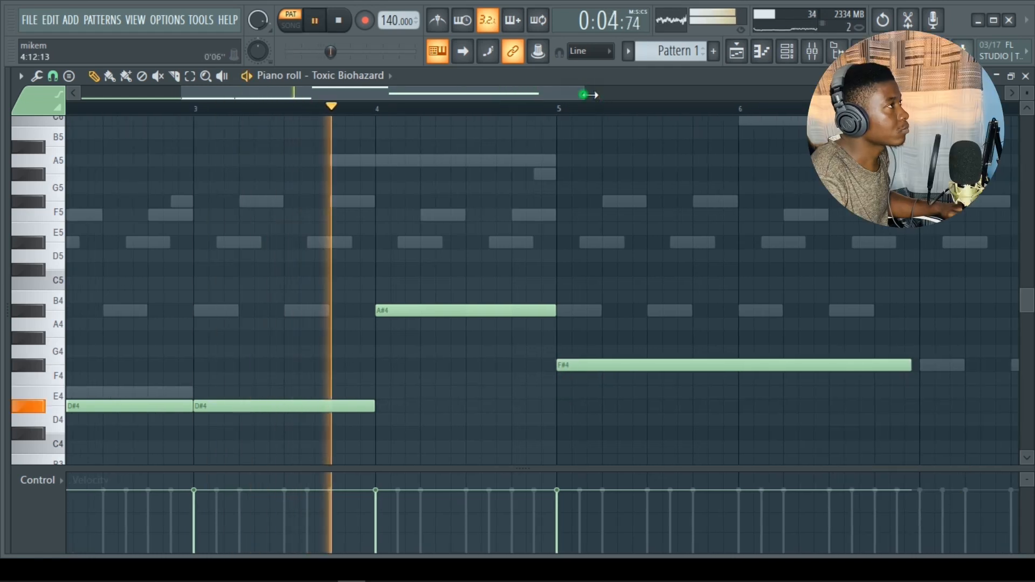
- Complete the Toxic Biohazard line with F#4 notes covering bars 5 to 7 and a G#4 note spanning bar 8
drag(584, 96, 742, 104)
drag(675, 366, 678, 369)
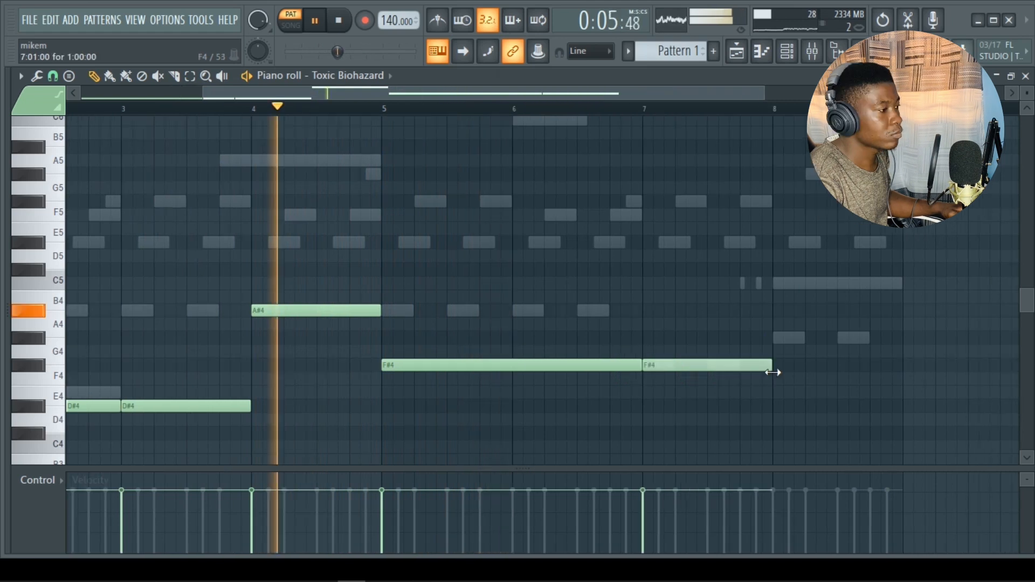
click(776, 338)
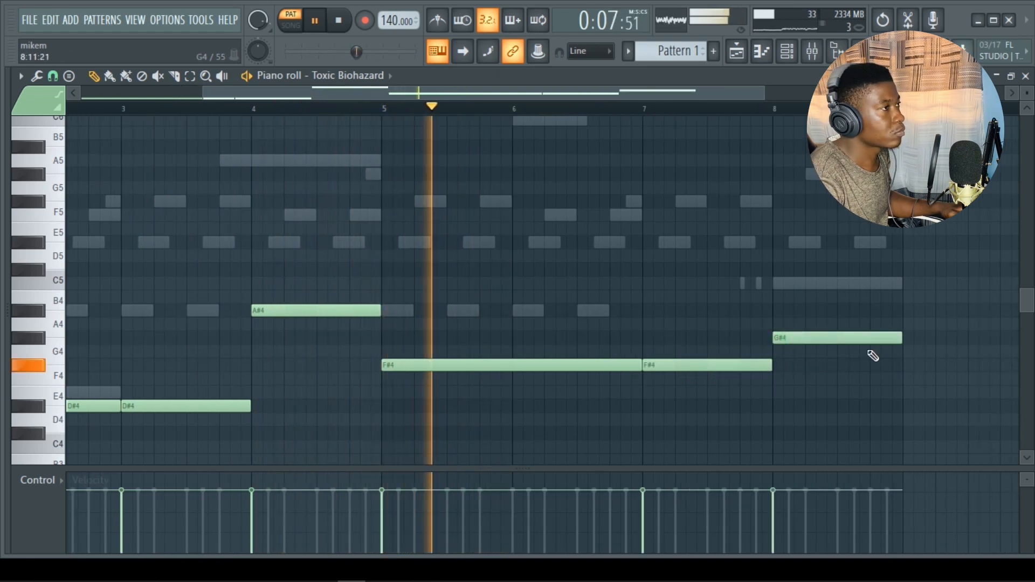
- Open the Toxic Biohazard instrument window and check its loaded program and settings
click(795, 53)
click(419, 350)
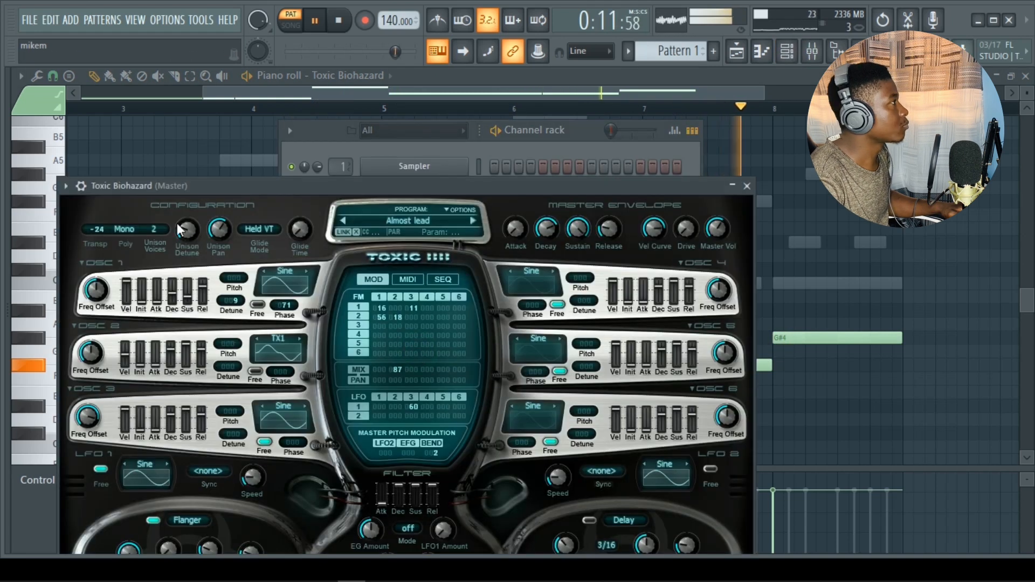
click(81, 185)
click(424, 121)
- Duplicate the C5 hits in the Cymatics - Cobra Rimshot Snare 1 piano roll until they fill all eight bars
key(space)
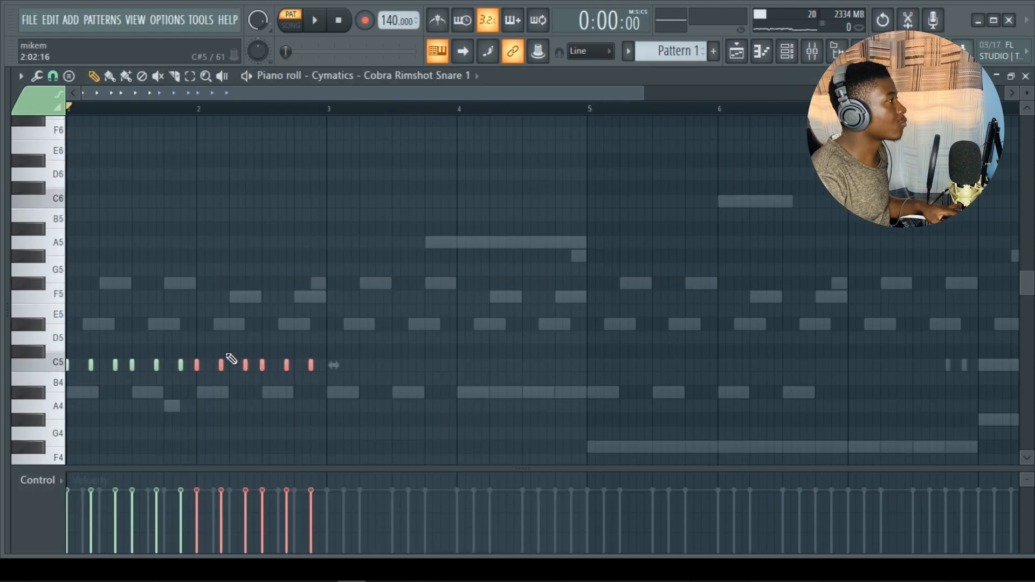
key(space)
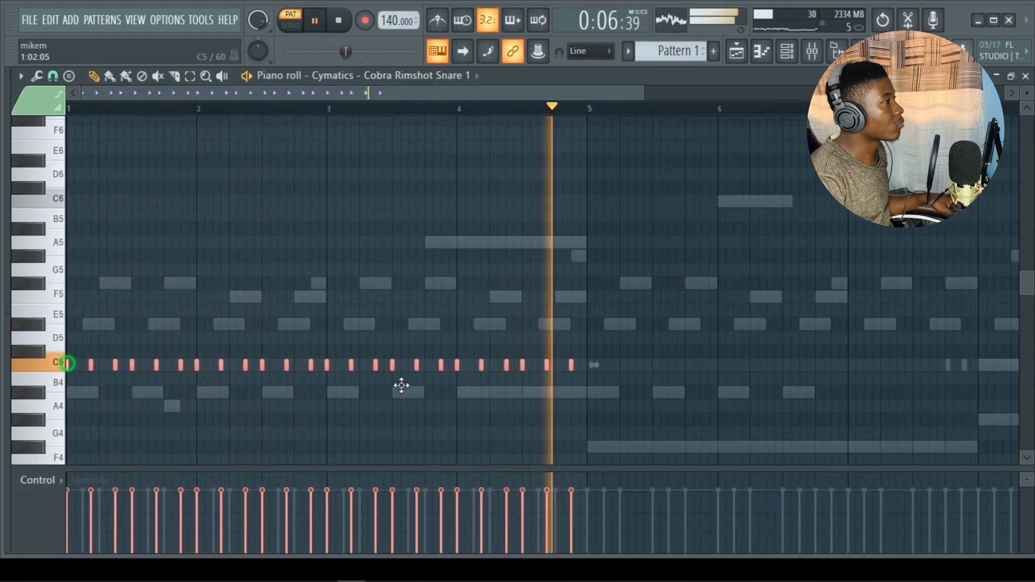
key(ctrl+b)
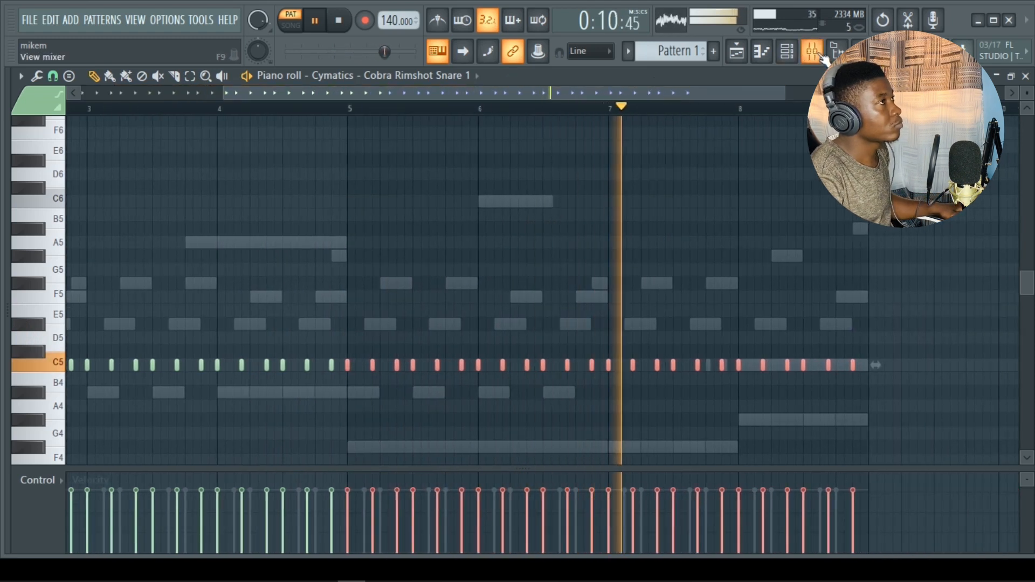
- Sequence JayCactus - Grit Snare hits in the channel rack, including steps 13 and 15 of bar 2 and step 13 of bar 4
click(786, 51)
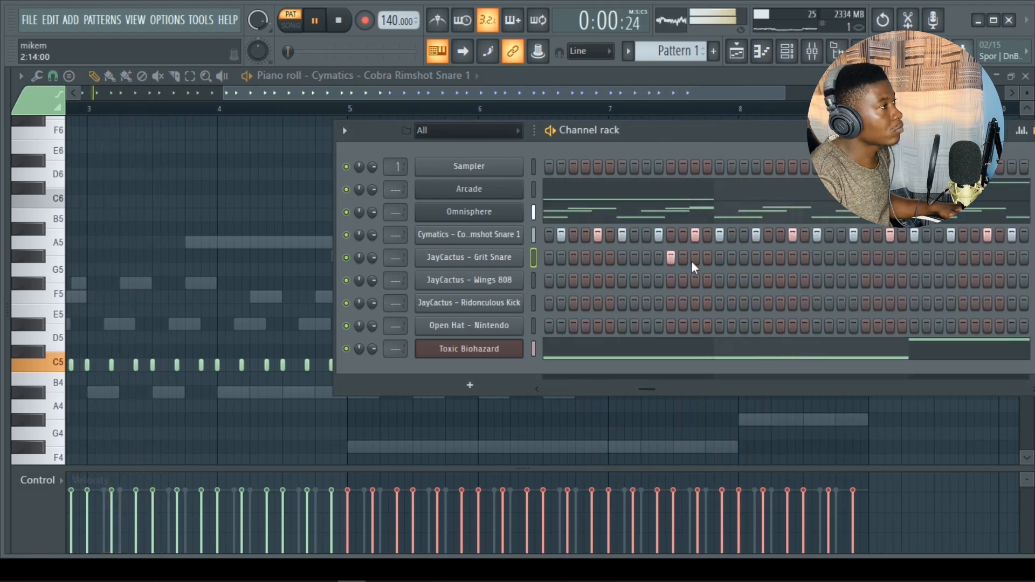
click(695, 258)
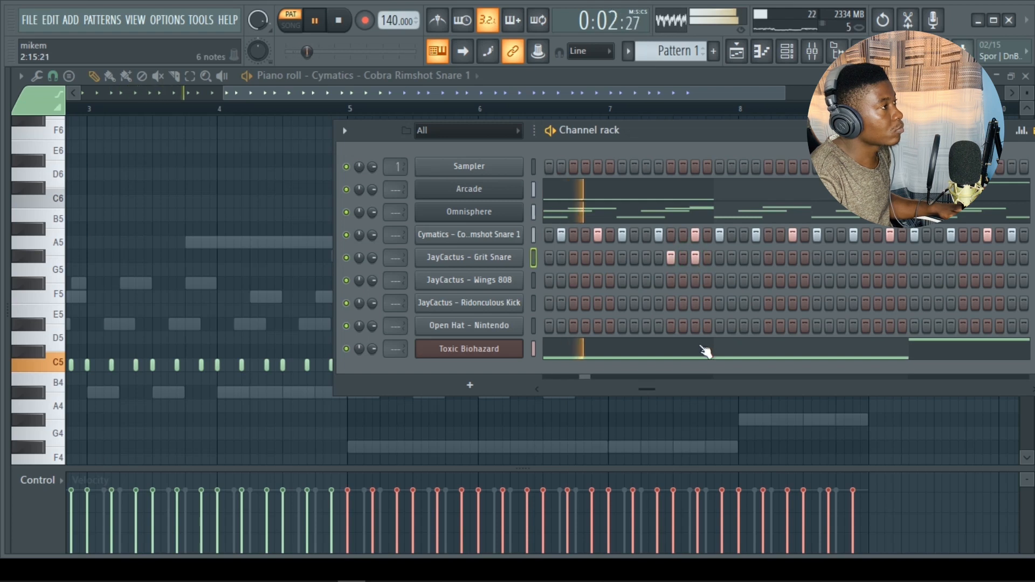
drag(648, 388, 753, 399)
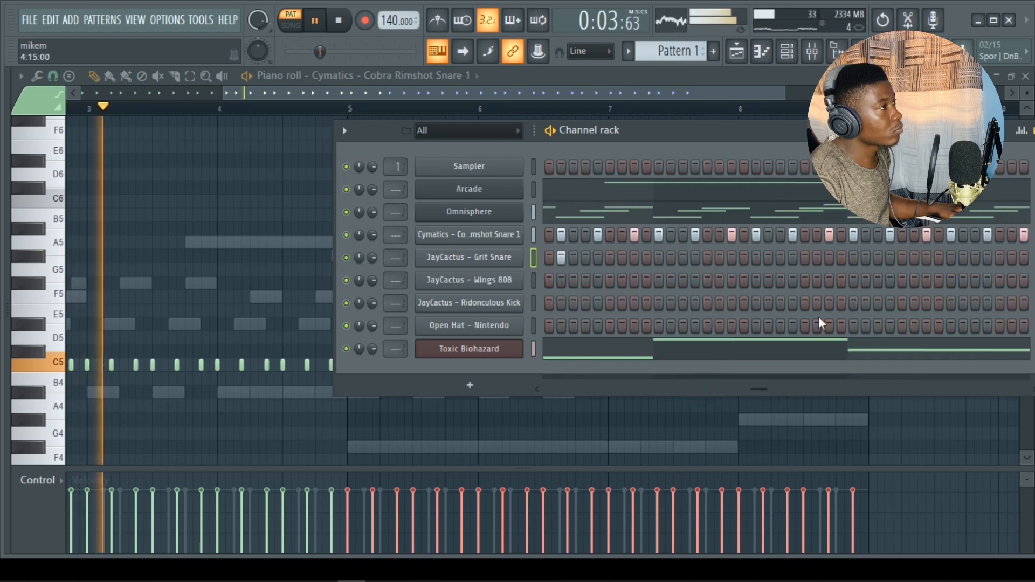
click(804, 258)
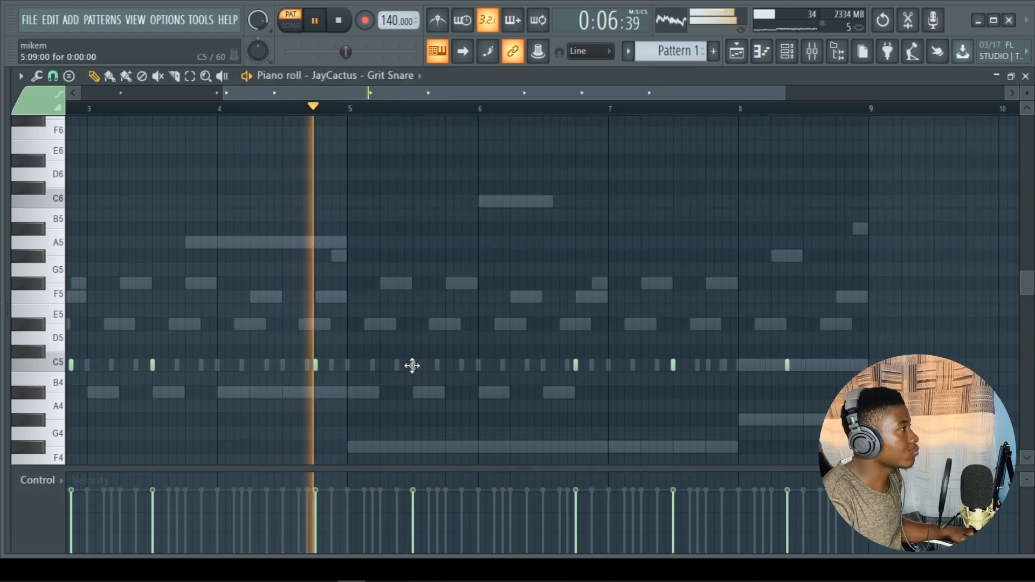
- Continue the Grit Snare in the piano roll with C5 hits from the middle of bar 5 to step 13 of bar 8
click(411, 365)
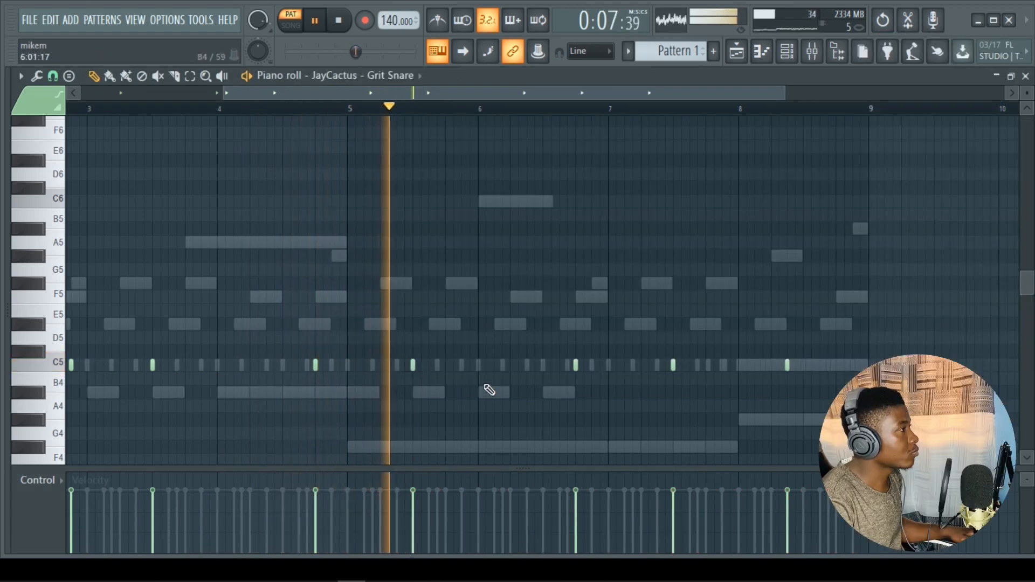
click(834, 365)
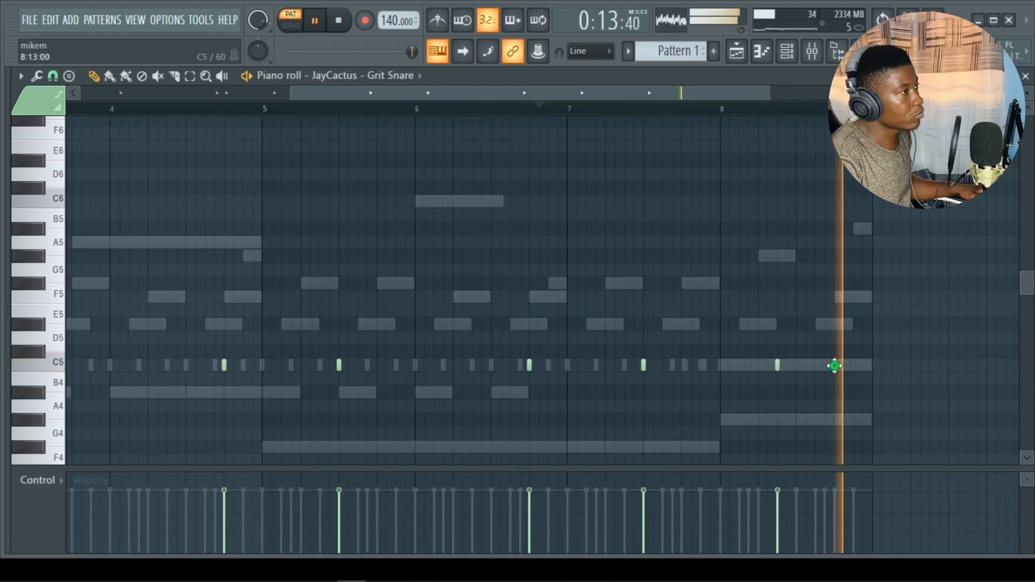
click(577, 93)
drag(578, 91, 668, 86)
key(space)
- Place an Open Hat - Nintendo hit on the first step, audition it, and open that channel's piano roll
key(F6)
right_click(548, 304)
click(549, 325)
key(space)
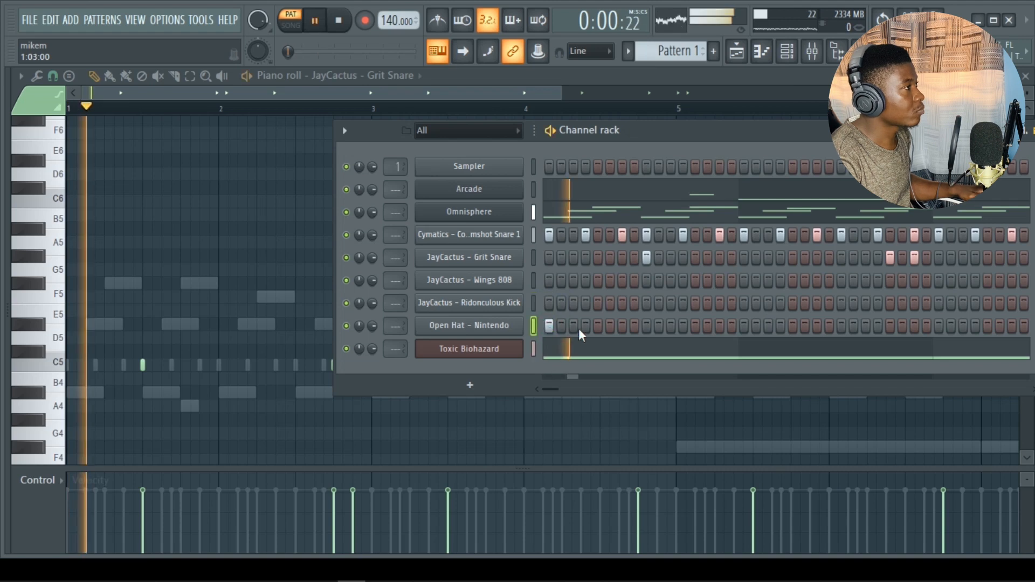
key(space)
right_click(473, 325)
click(567, 324)
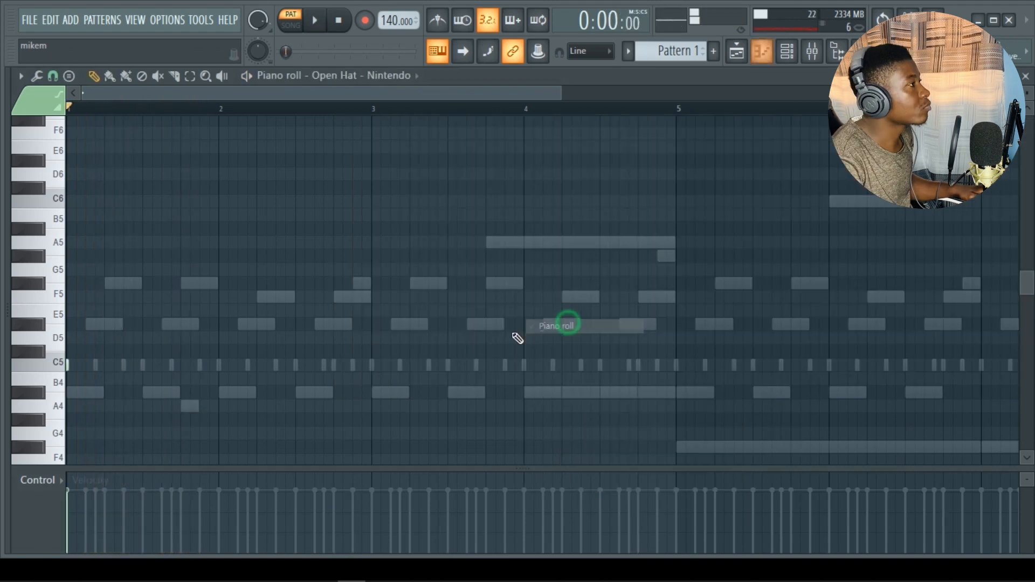
- Add C5 open hat hits at the start of bars 3, 5 and 7, plus one more hit each within bars 7 and 8
click(372, 365)
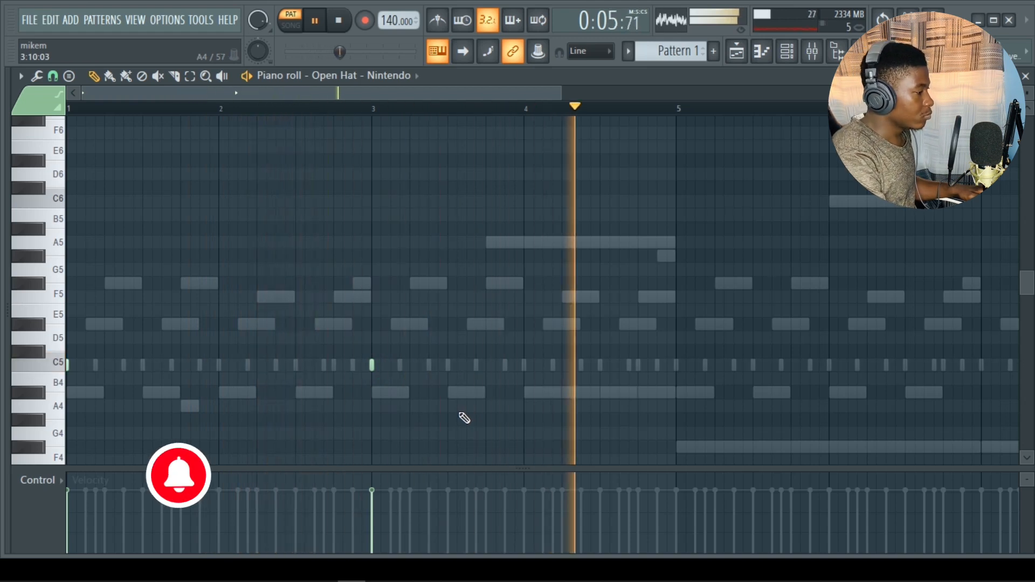
click(676, 365)
drag(503, 95, 698, 103)
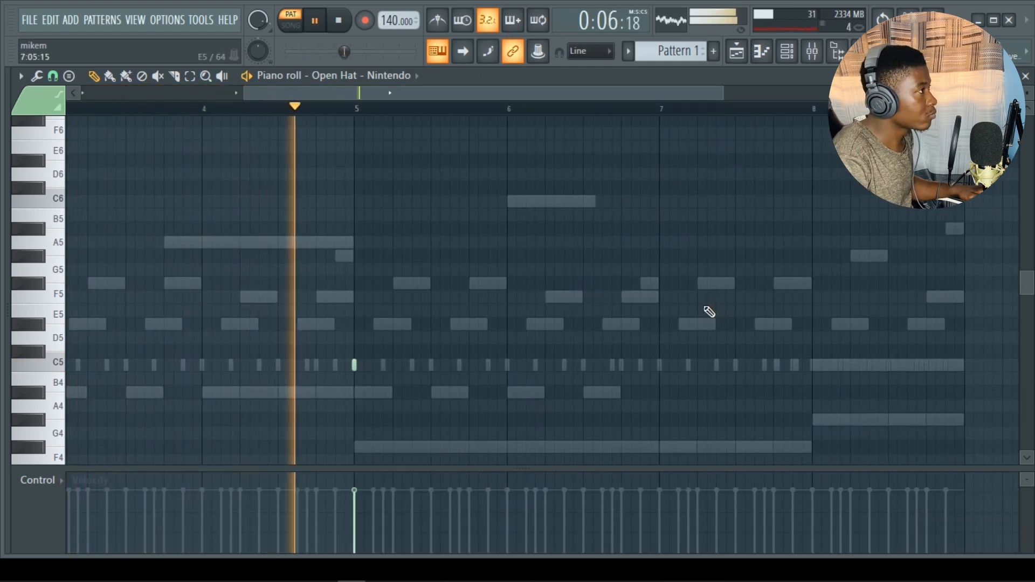
click(659, 365)
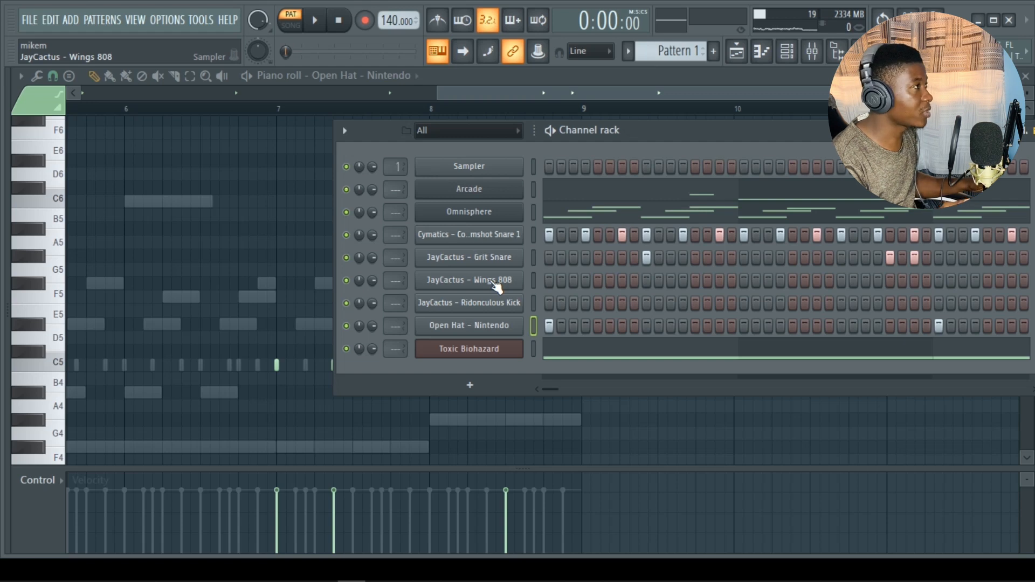
- Mute Toxic Biohazard and place JayCactus - Wings 808 hits on D#5 at the start of bars 1 and 3
key(space)
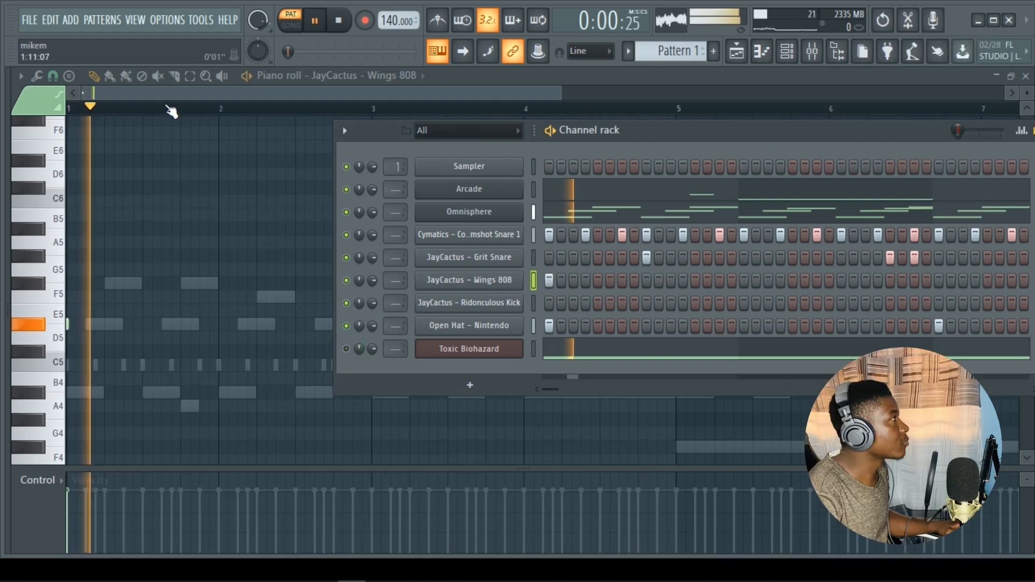
click(163, 99)
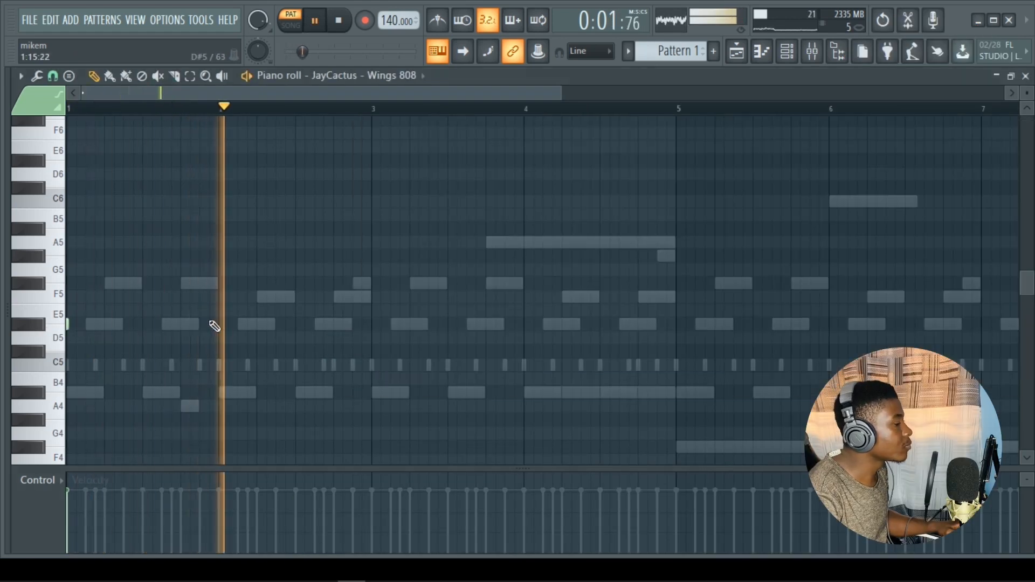
click(371, 324)
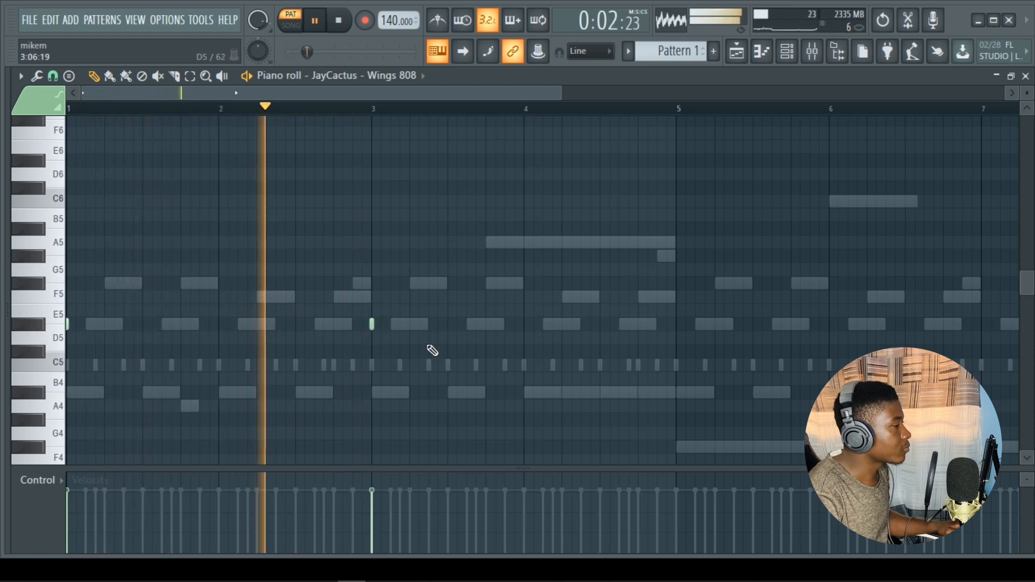
- Add B4 hits to the Wings 808 at the start of bar 5 and in the second half of bar 6
drag(371, 94, 495, 110)
click(423, 379)
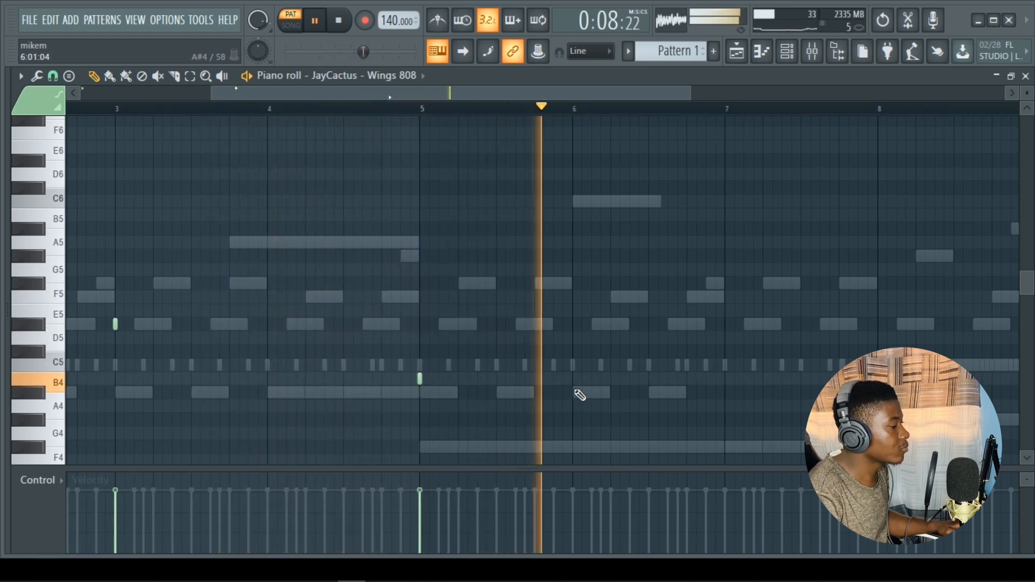
click(650, 378)
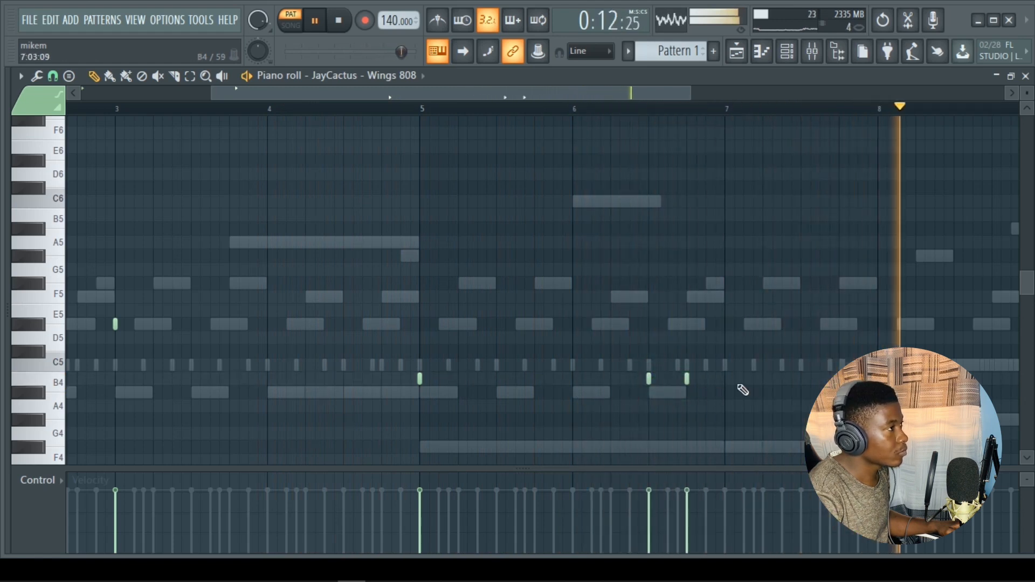
drag(494, 96, 585, 95)
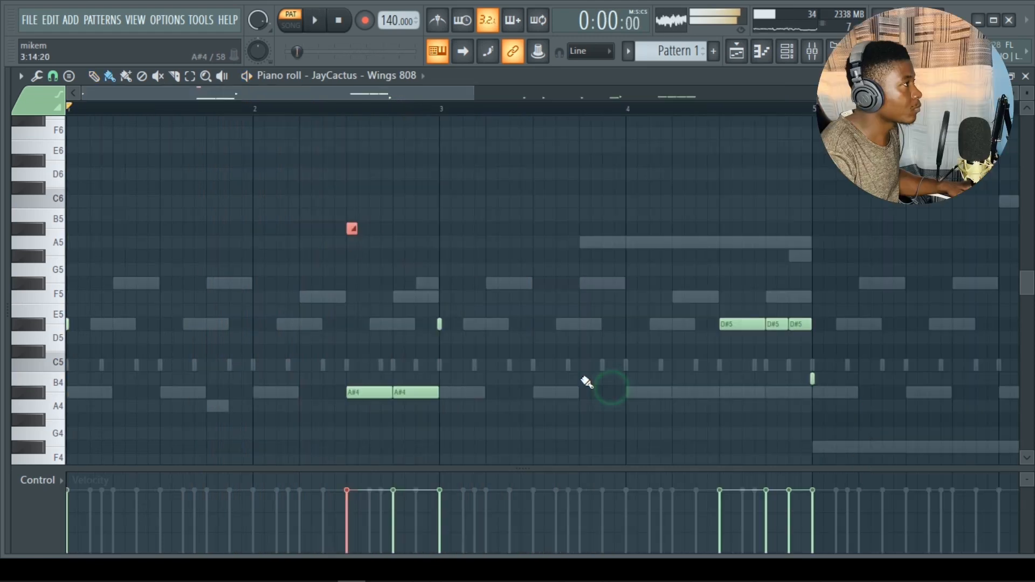
- Add Wings 808 slide notes late in bars 4 and 7 and in the second half of bar 8, playing back to check them
key(space)
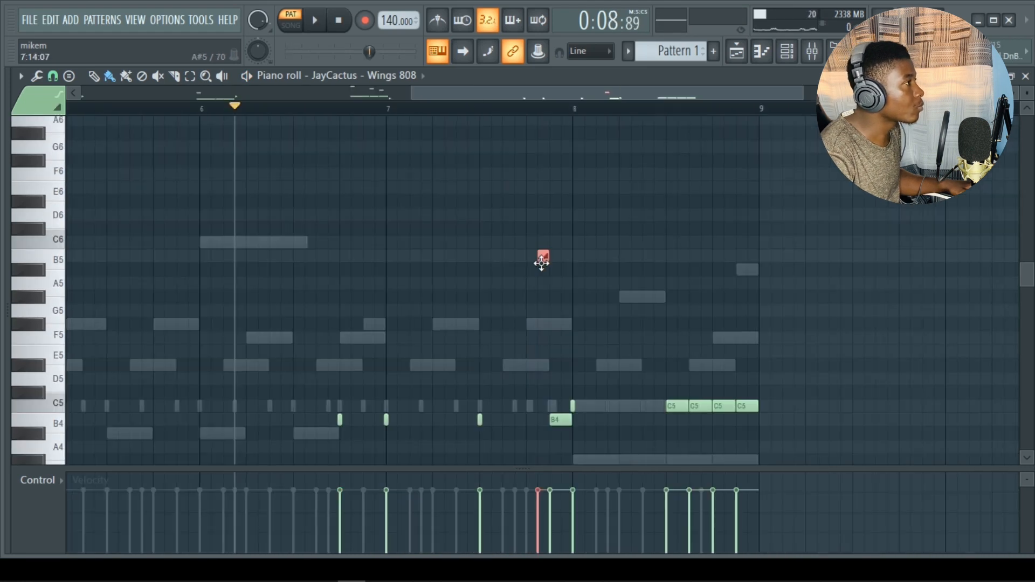
click(493, 108)
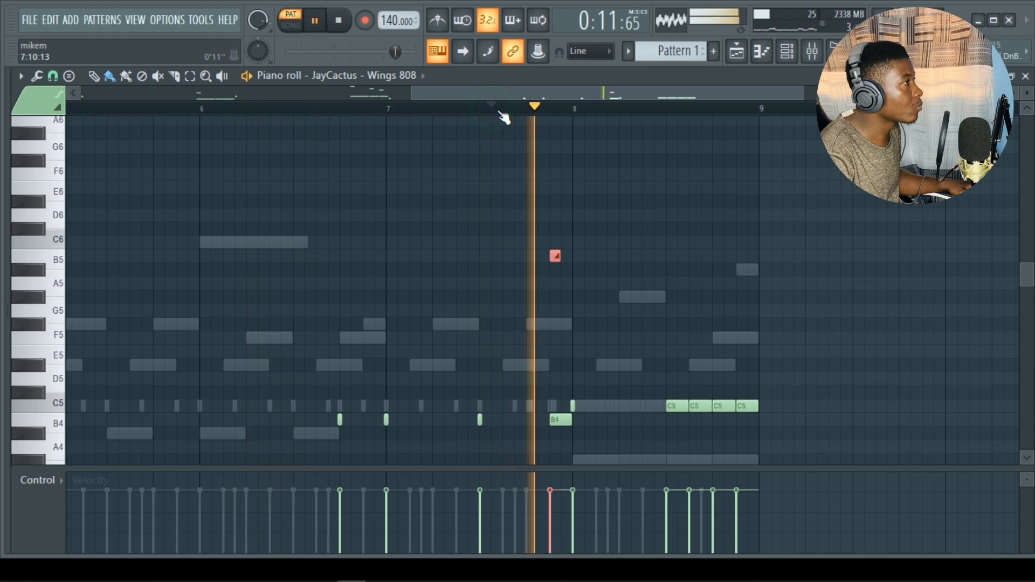
key(space)
click(623, 229)
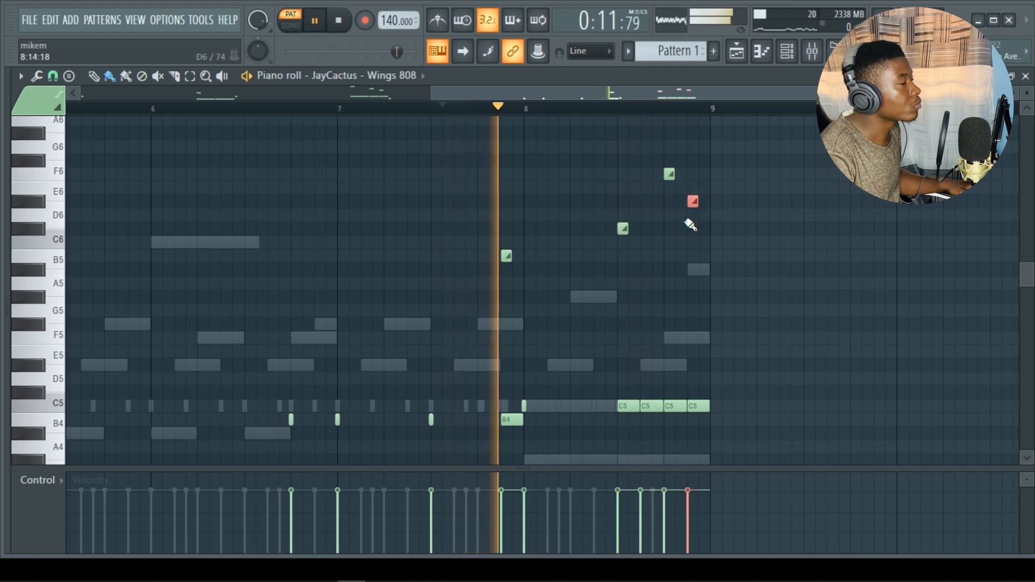
drag(575, 95, 598, 96)
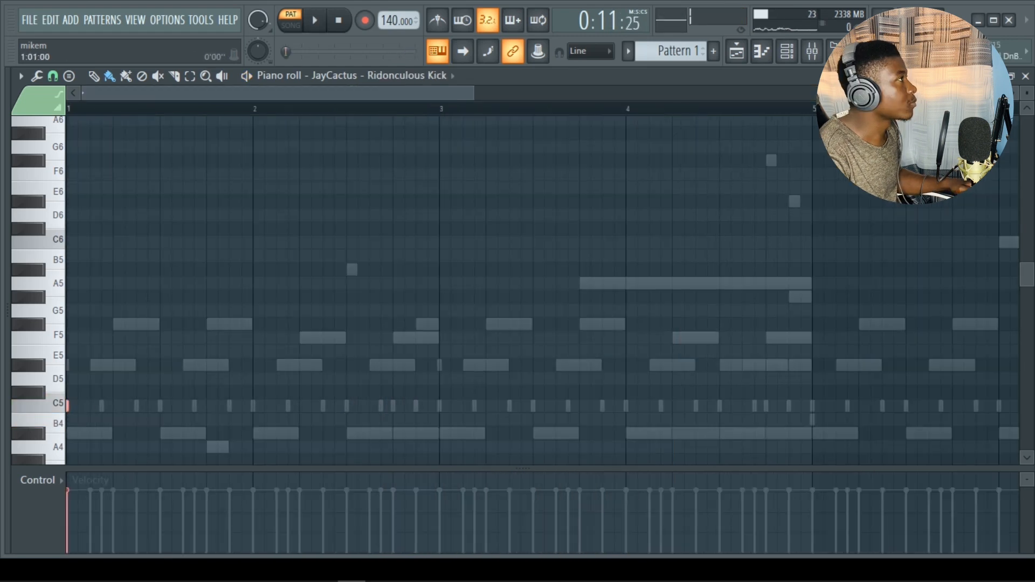
- Add C5 Ridonculous Kick hits in bar 2's second half, at the start and within bar 3, around mid-bar 4 and at bar 5's start
click(347, 406)
click(392, 406)
click(439, 405)
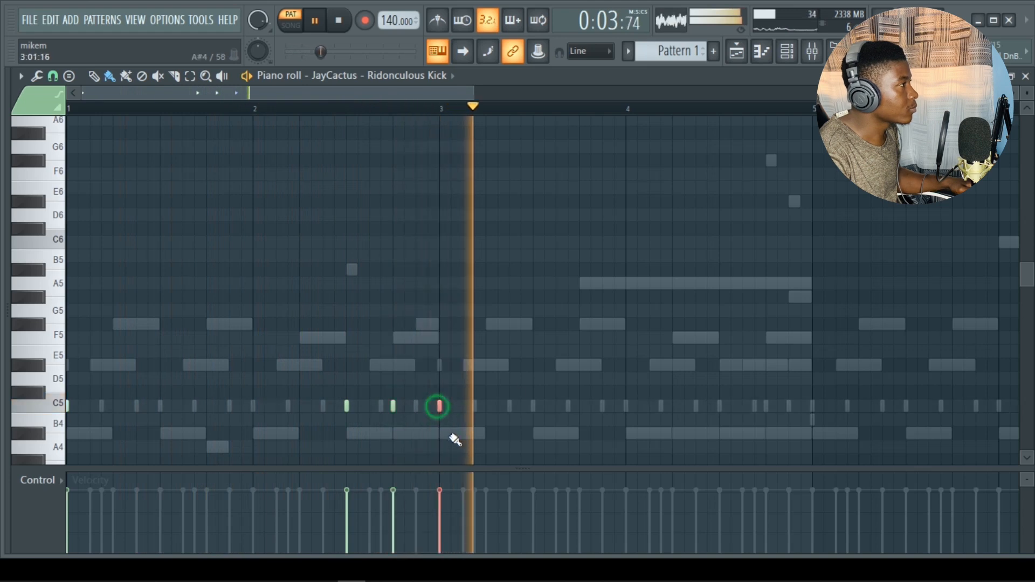
click(509, 405)
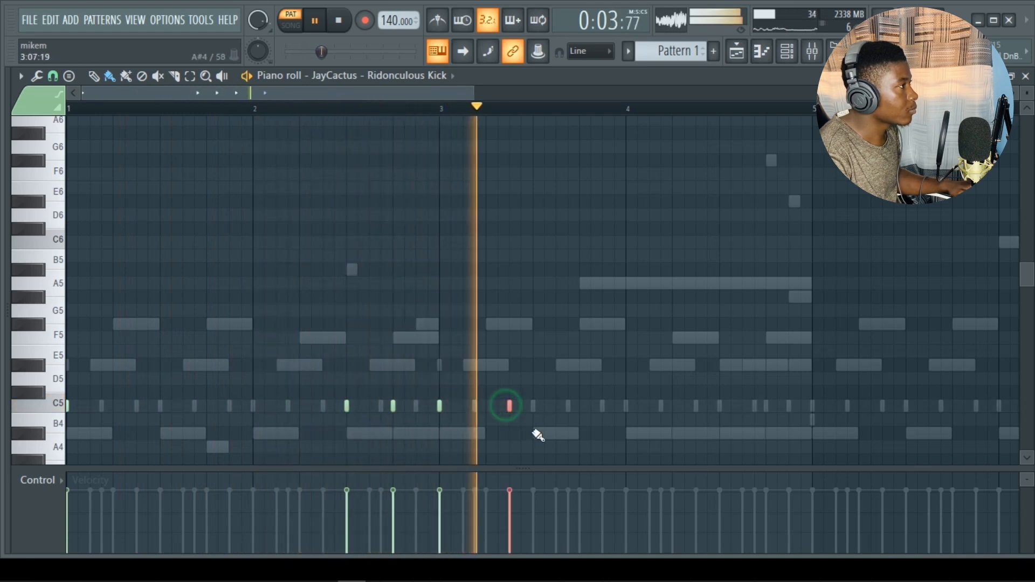
click(696, 405)
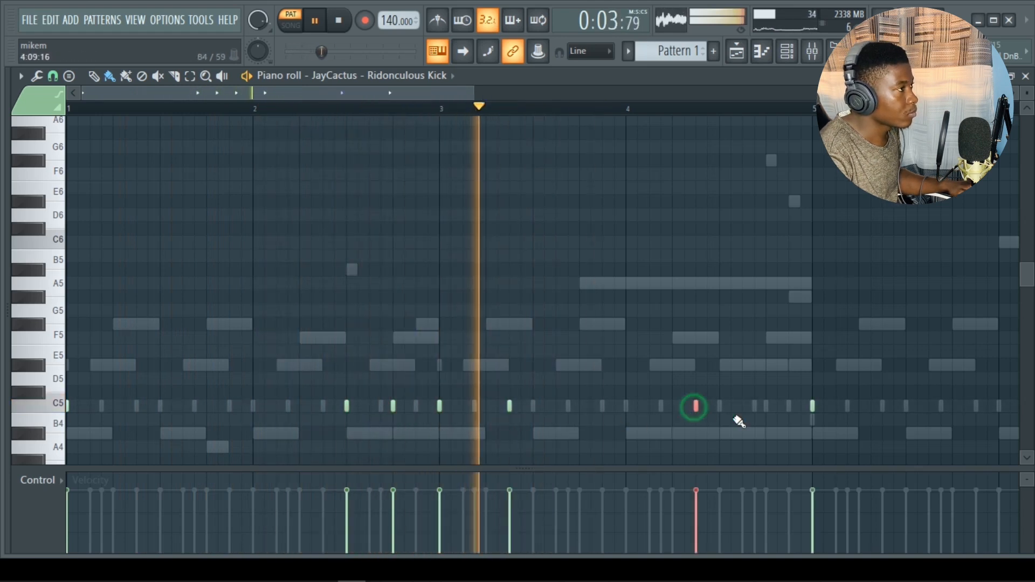
click(719, 406)
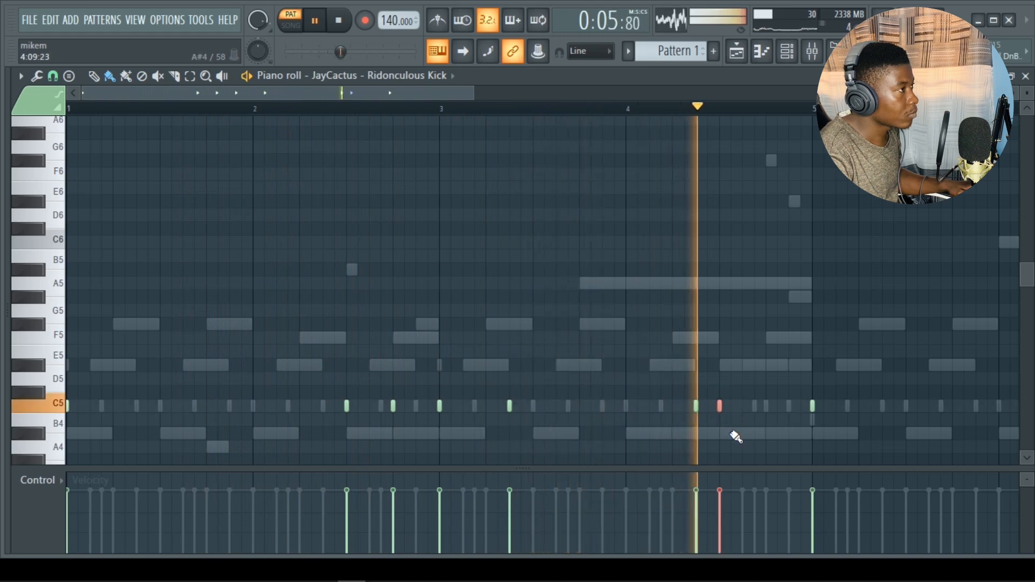
- Add C5 kick hits late in bar 6, through bar 7 and at the start of bar 8, deleting the surplus hit in bar 7
key(space)
click(728, 405)
key(space)
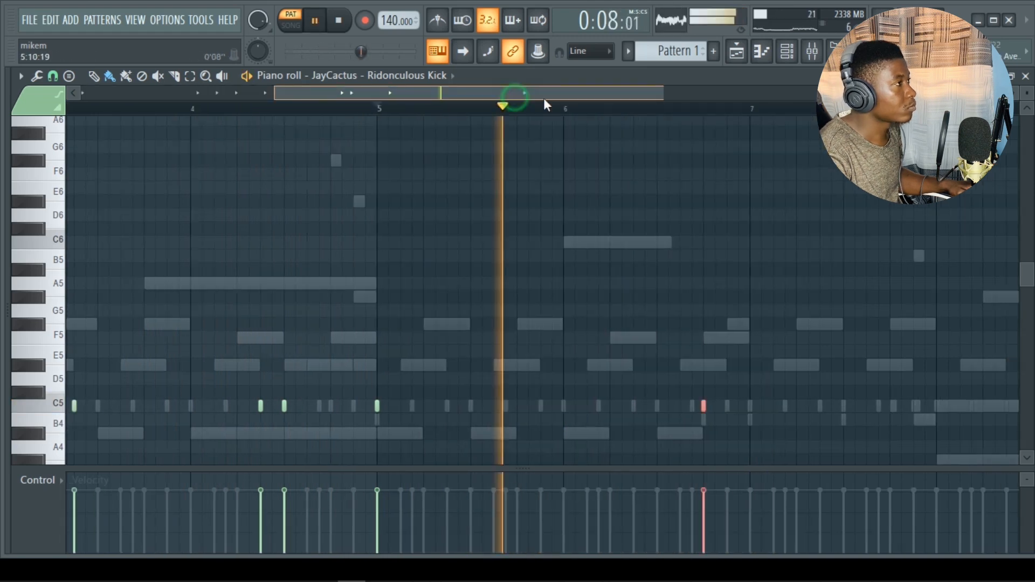
click(699, 406)
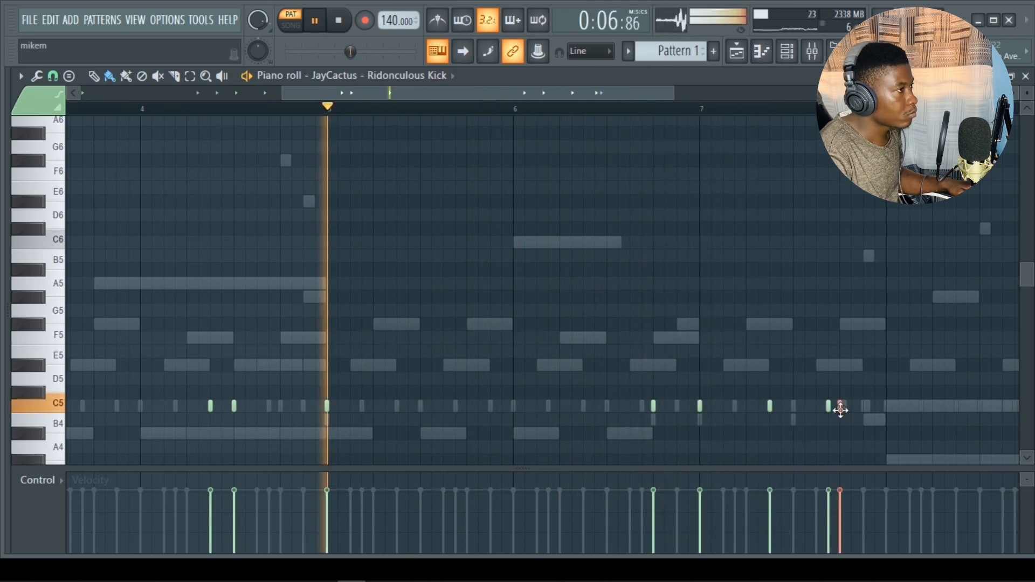
right_click(840, 408)
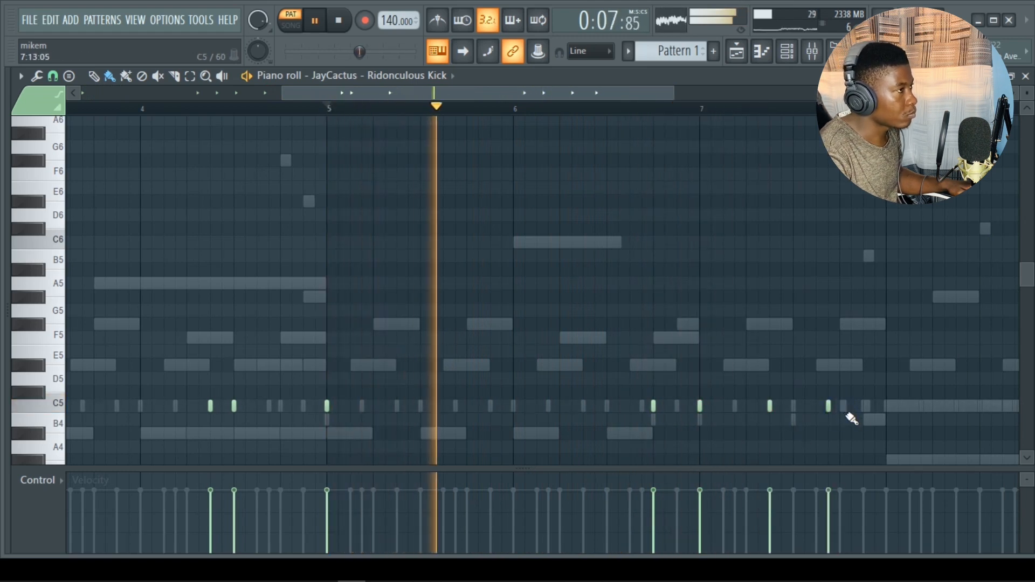
click(862, 410)
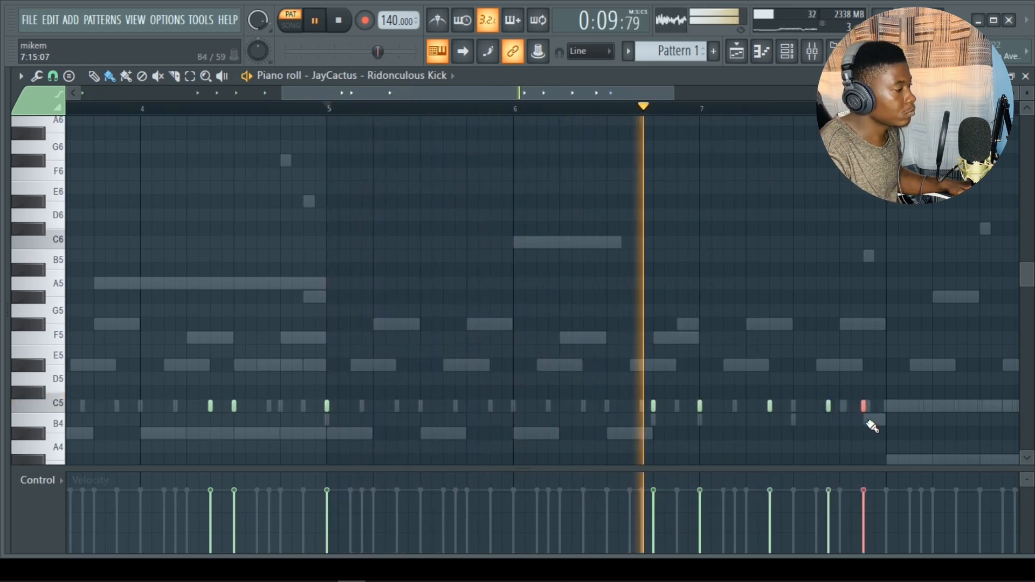
click(886, 407)
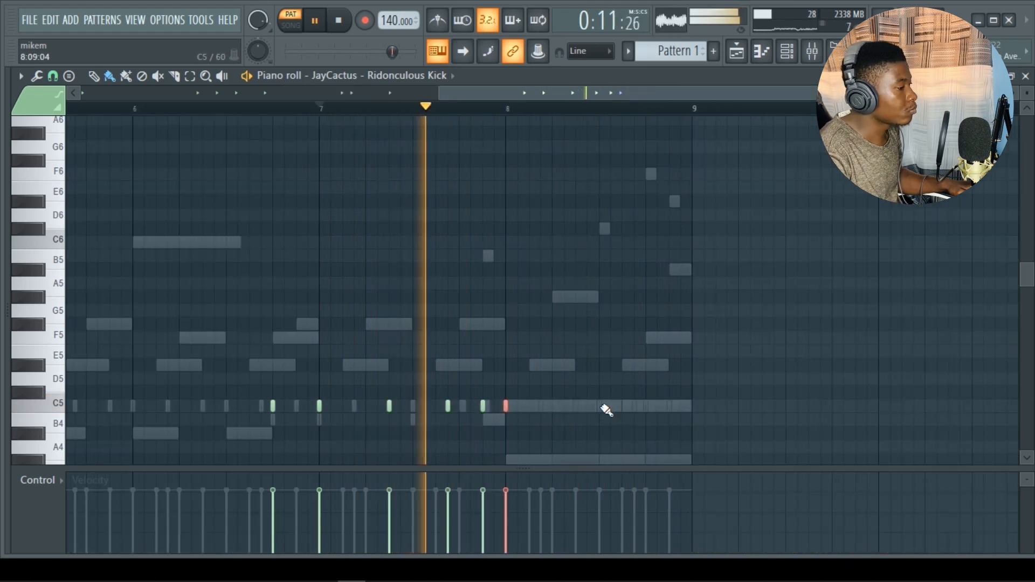
- Add kick hits at and just before the middle of bar 8, plus two more near the bar's end, playing back to check
click(598, 406)
click(588, 407)
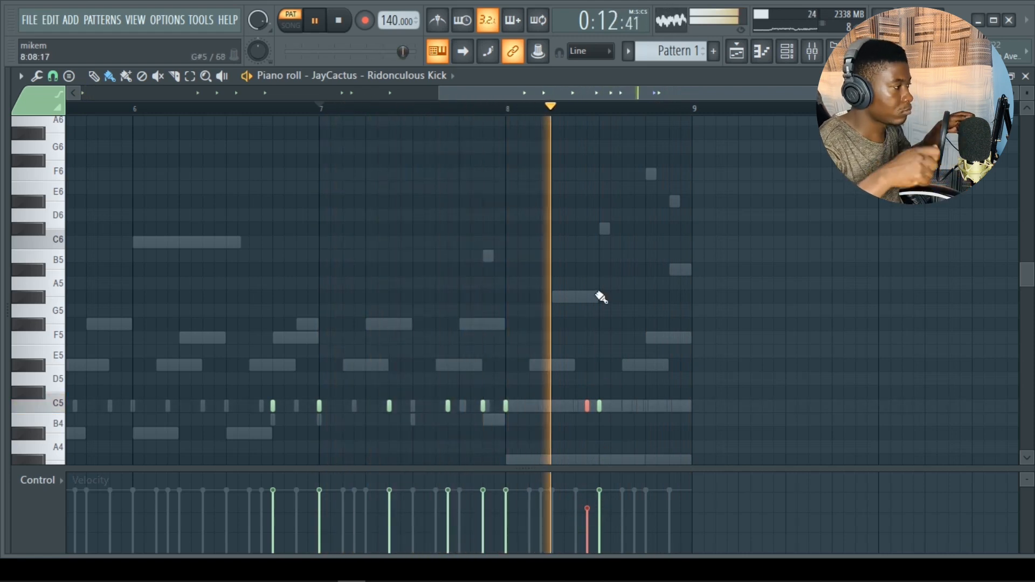
key(space)
click(647, 408)
click(670, 420)
key(space)
- Move the last kick in bar 8 to C5, raise its velocity and delete the kick hit just before it
key(space)
drag(668, 419, 671, 408)
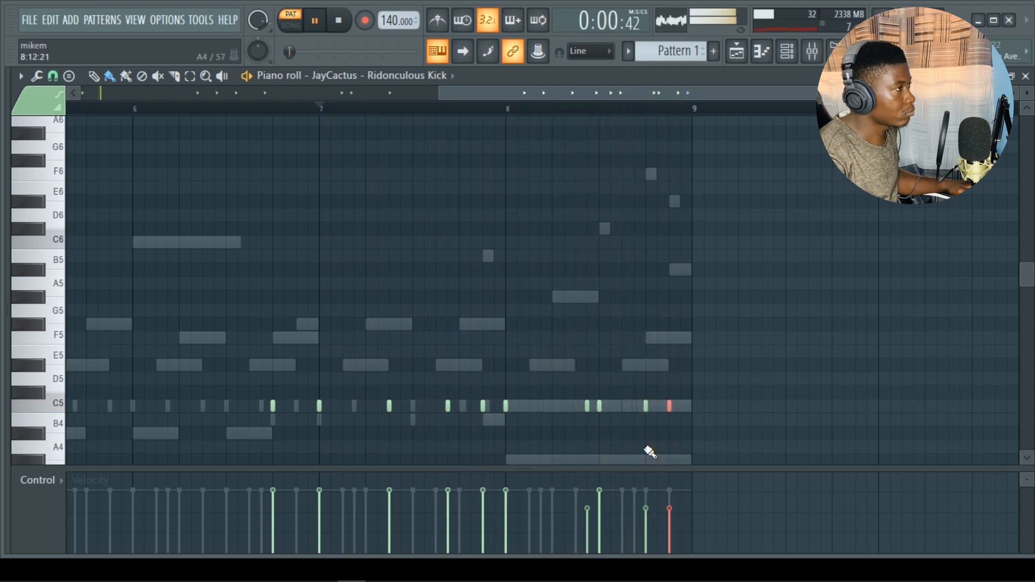
drag(651, 486, 668, 490)
right_click(650, 461)
right_click(645, 406)
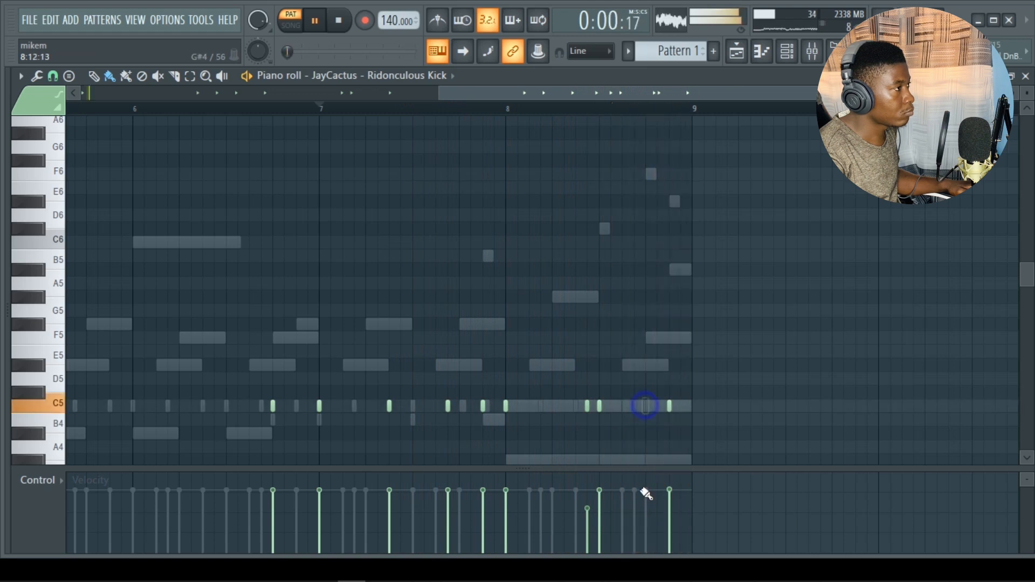
key(space)
- Place the Open Hat - Nintendo pattern on Track 7 and the Toxic Biohazard pattern on Track 8, starting at bar 1
drag(476, 97, 508, 95)
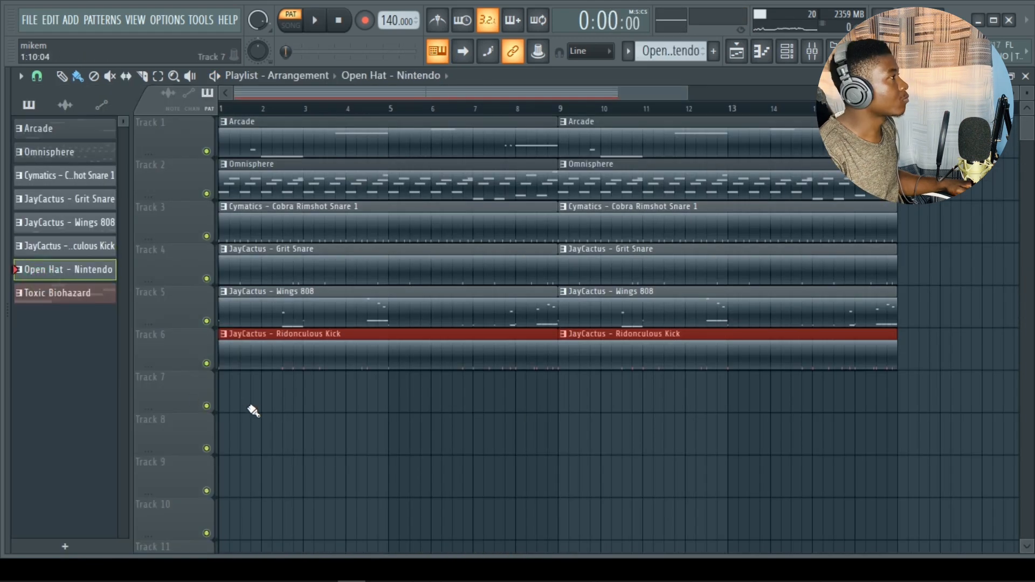
click(229, 393)
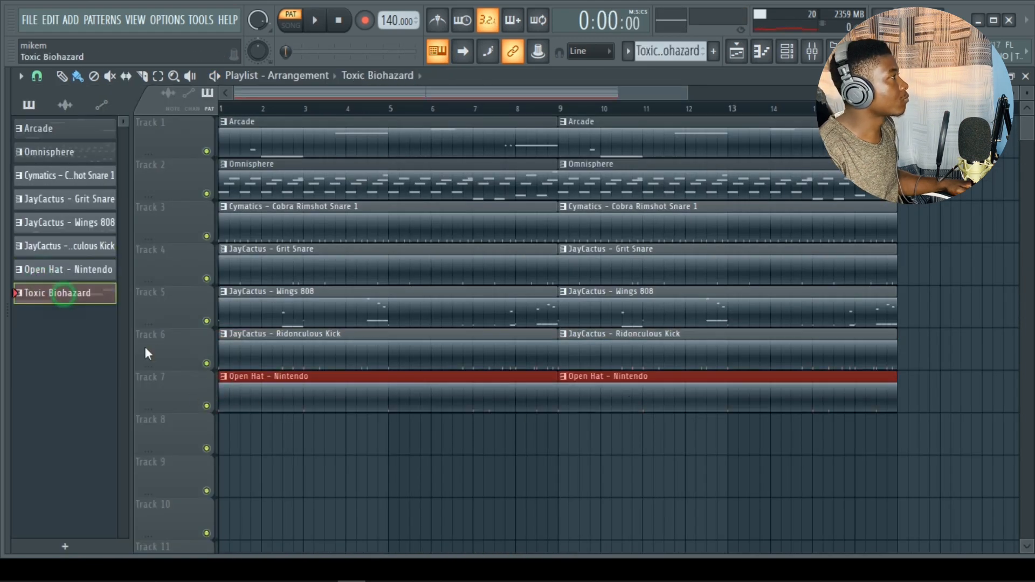
click(225, 426)
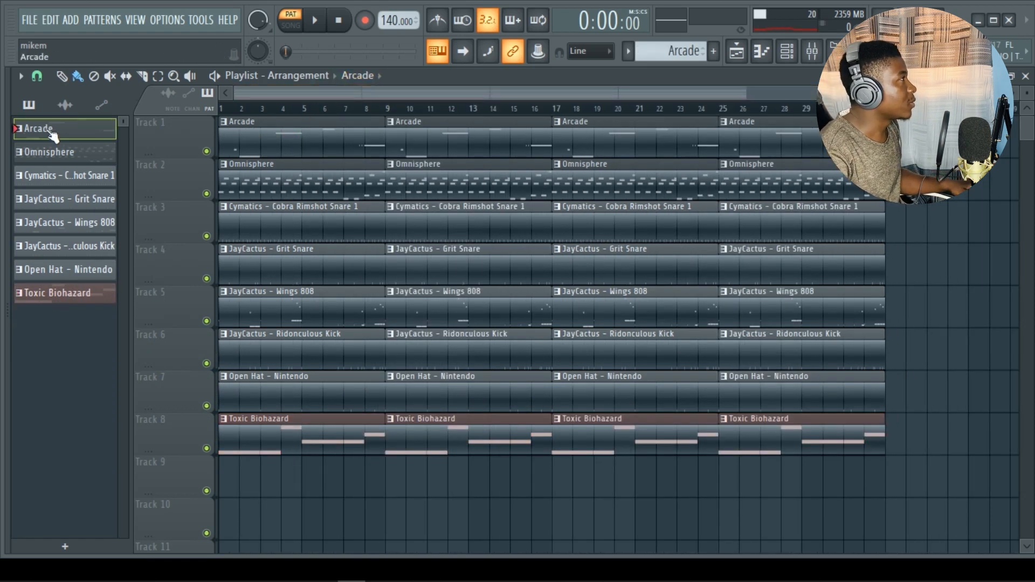
- Render the Arcade pattern to audio and replace its playlist clips with the rendered audio
right_click(51, 131)
click(153, 407)
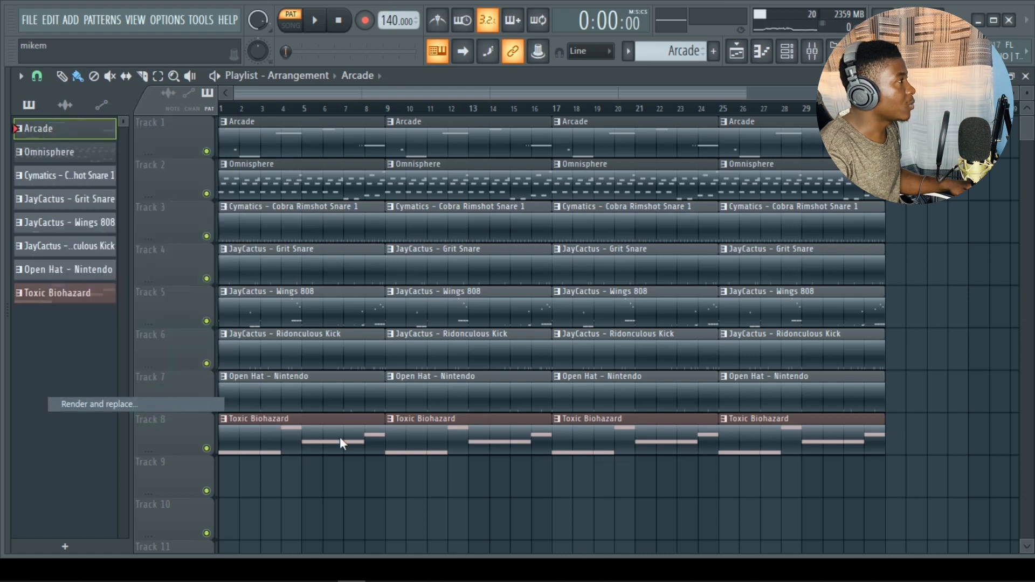
click(621, 456)
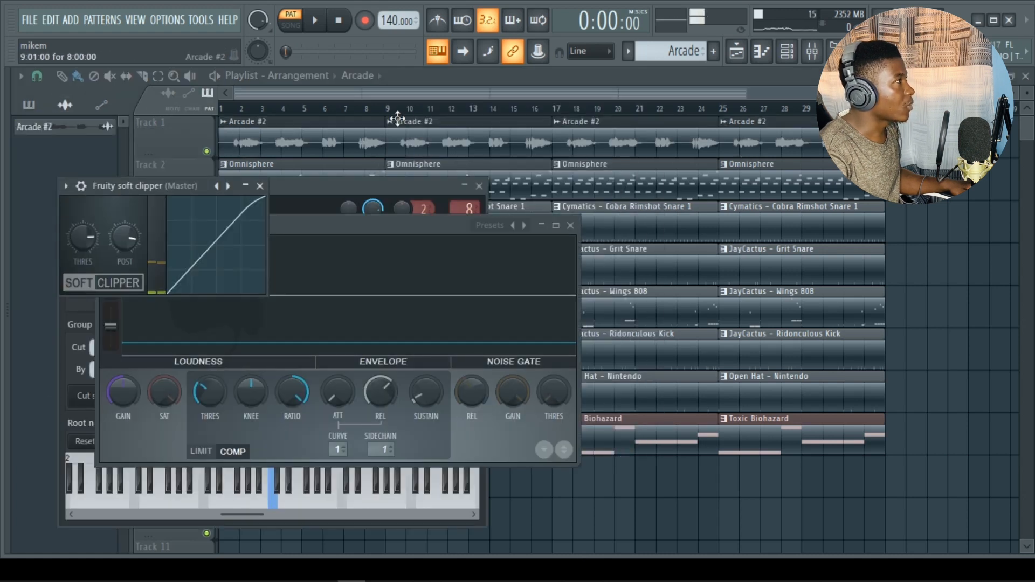
click(394, 91)
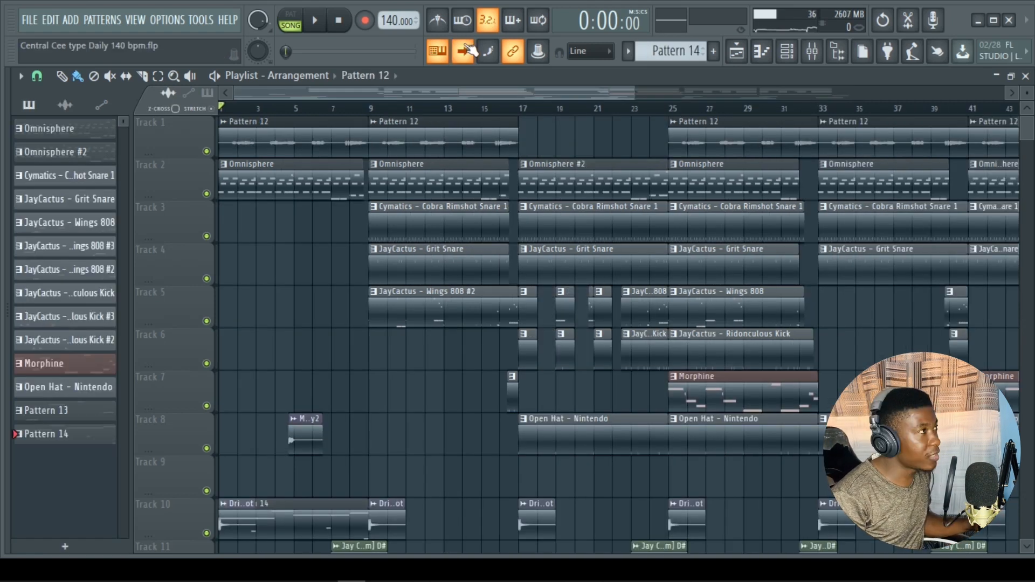
- Open the Morphine pattern's notes from Track 7, play them in pattern mode and return to the playlist
scroll(474, 230, down, 2)
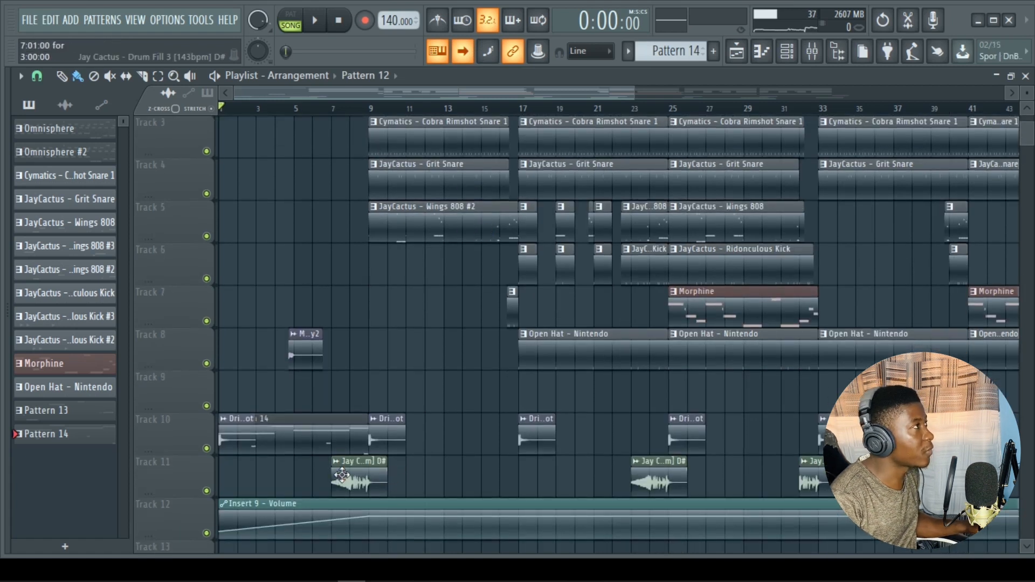
drag(429, 89, 518, 91)
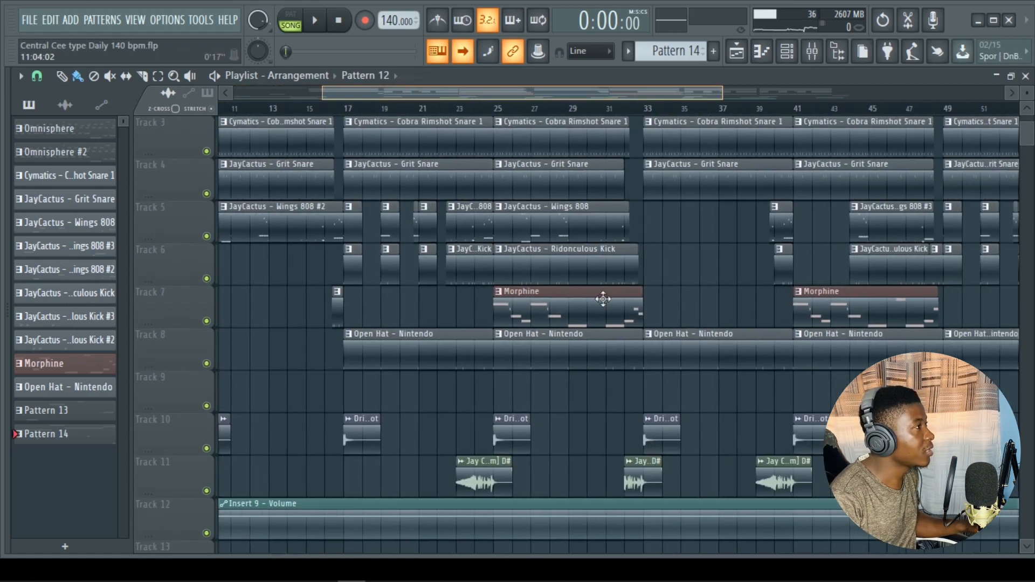
scroll(572, 421, up, 2)
double_click(557, 403)
click(295, 15)
key(space)
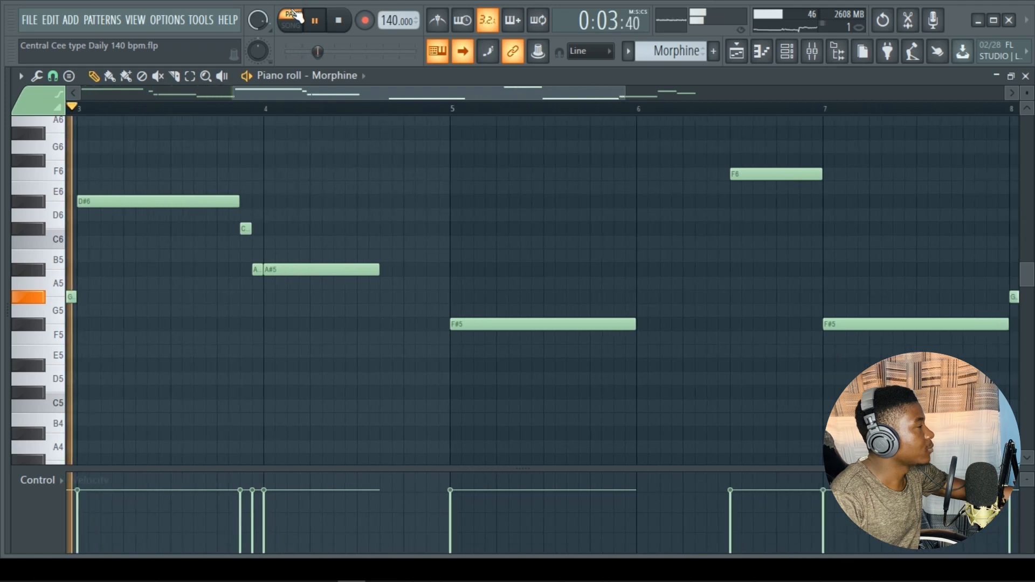
scroll(401, 307, up, 2)
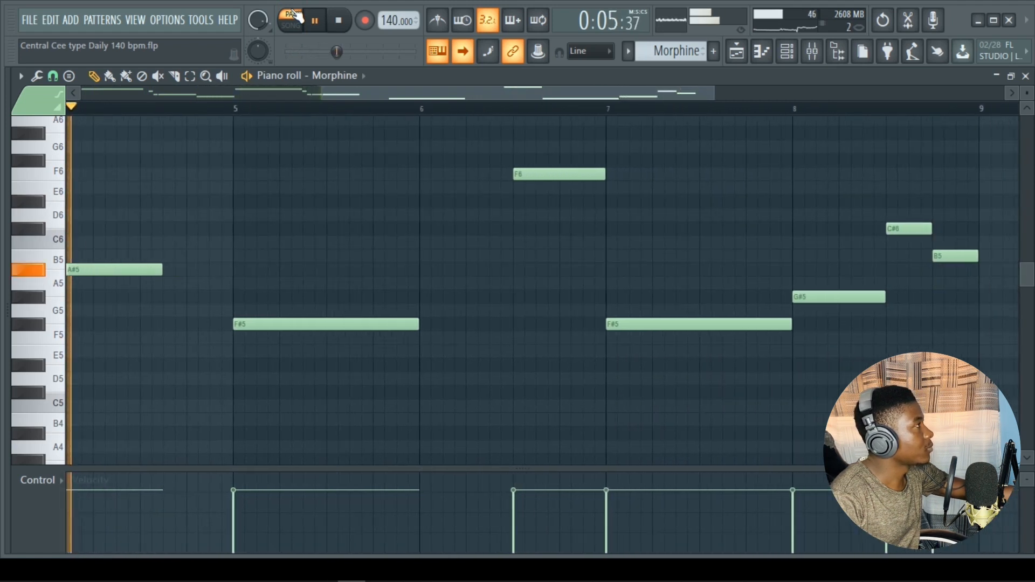
key(space)
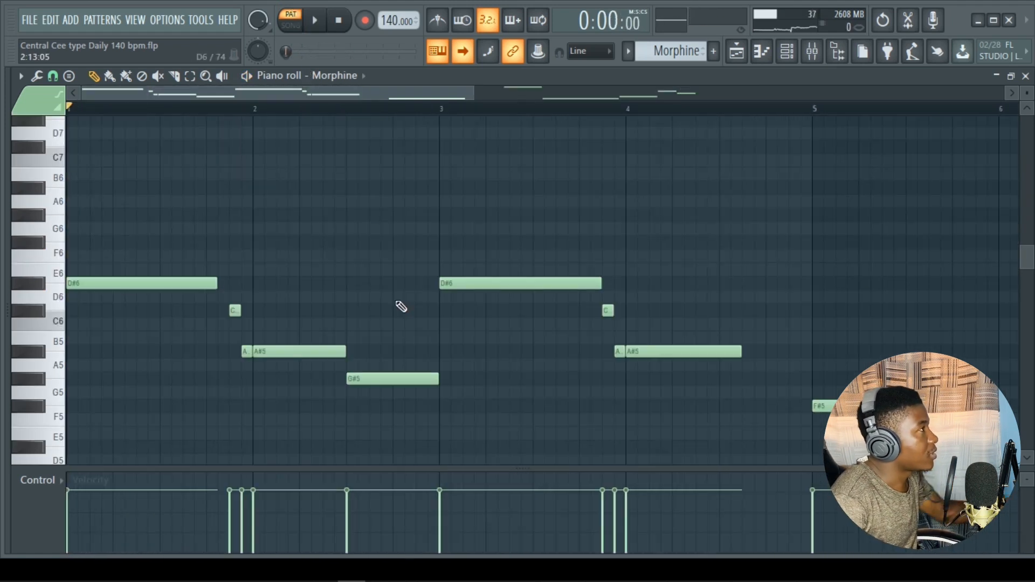
click(736, 51)
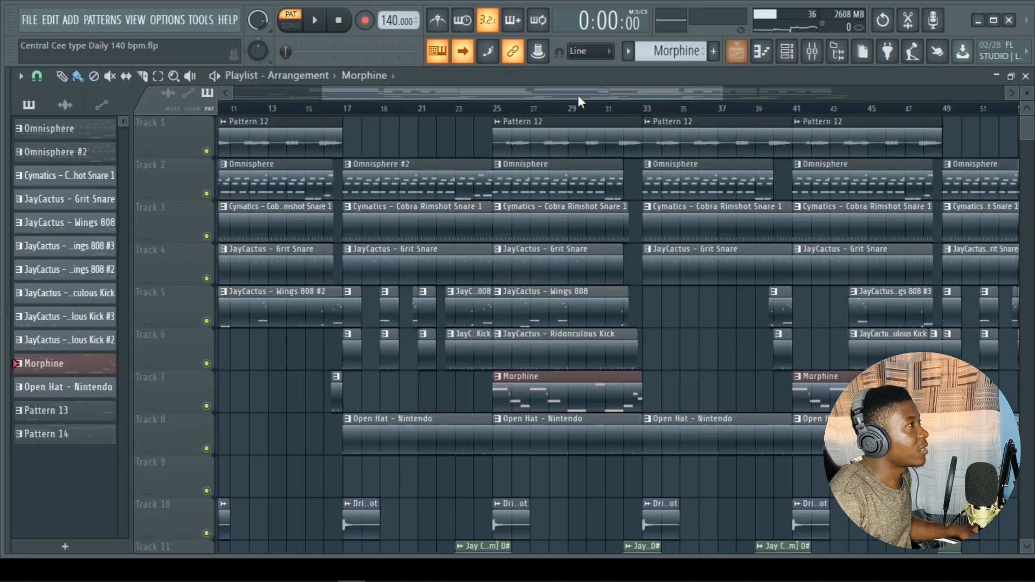
- Play the full arrangement in song mode, following the clips through to the end of the song, and stop playback
drag(578, 97, 442, 101)
key(l)
key(space)
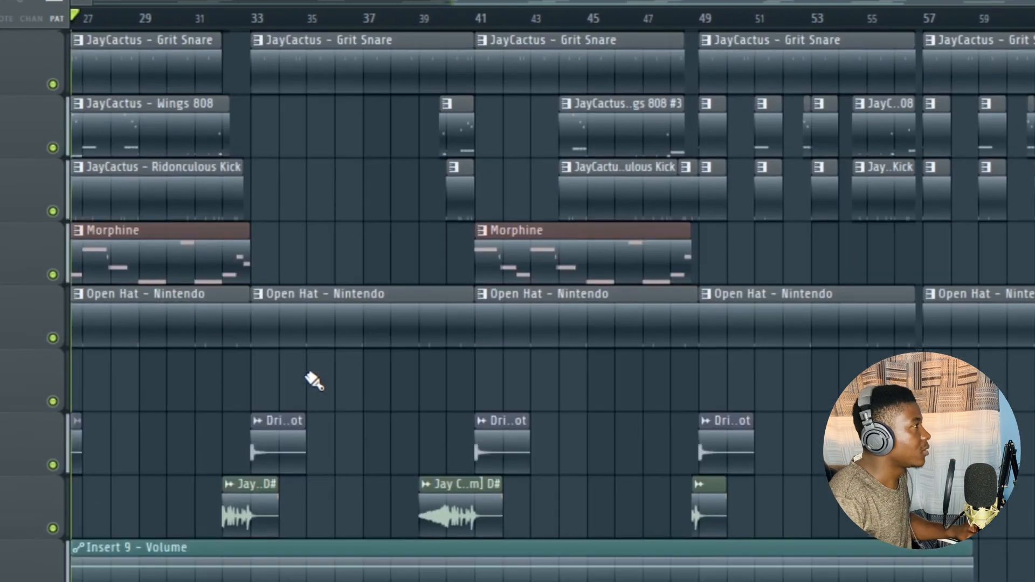
drag(306, 373, 299, 370)
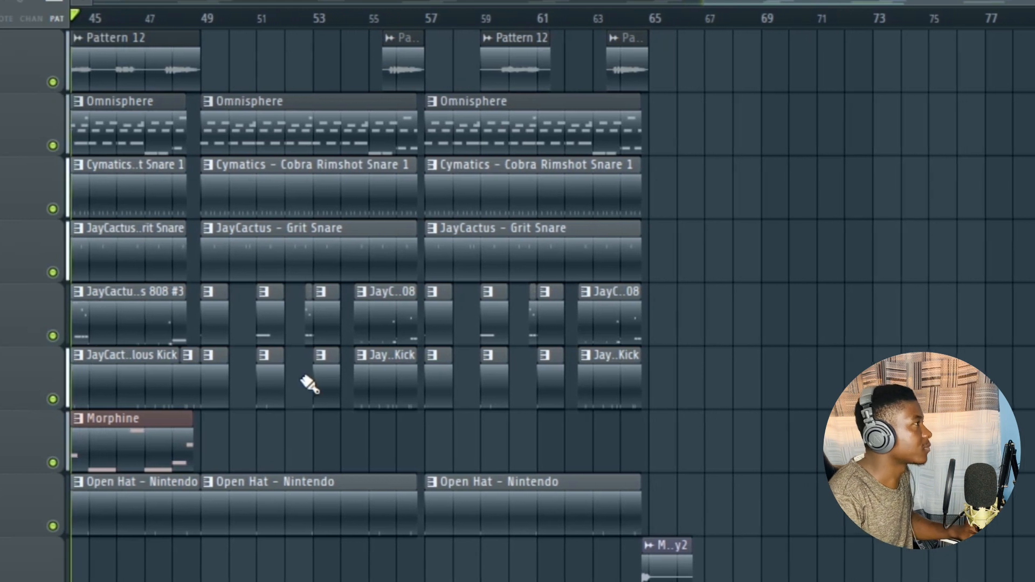
scroll(405, 454, right, 3)
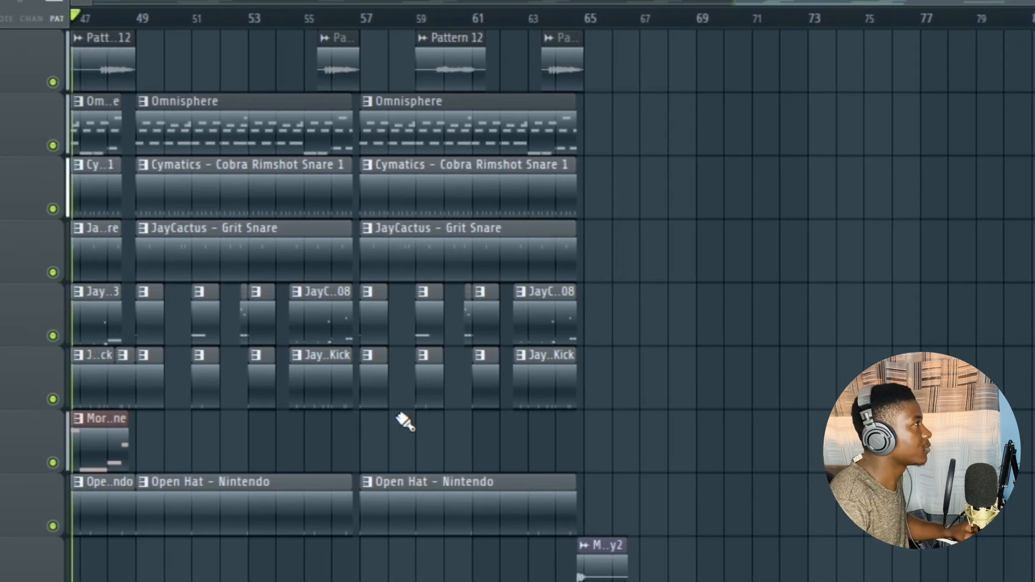
scroll(405, 422, down, 4)
scroll(405, 425, up, 2)
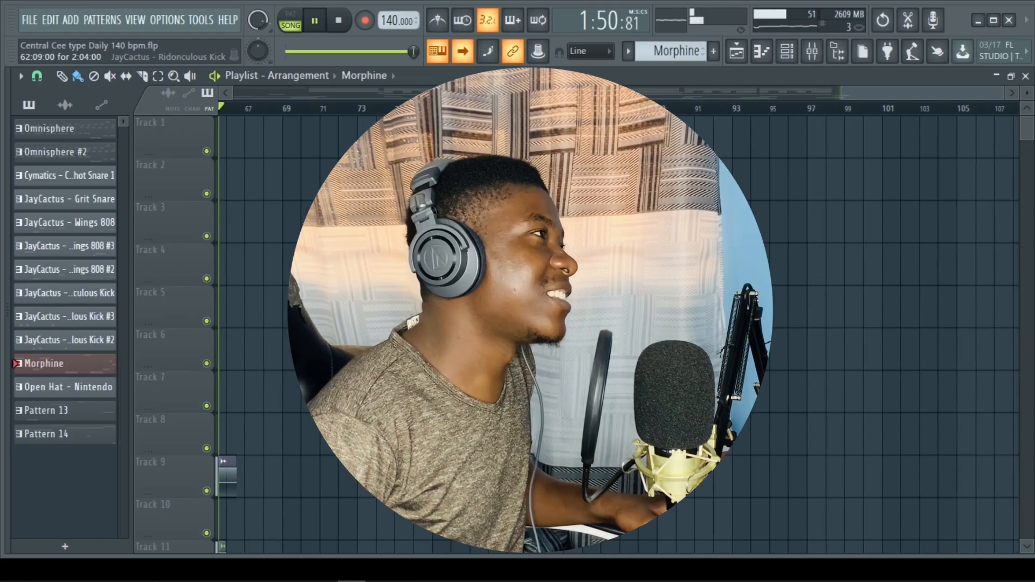
key(space)
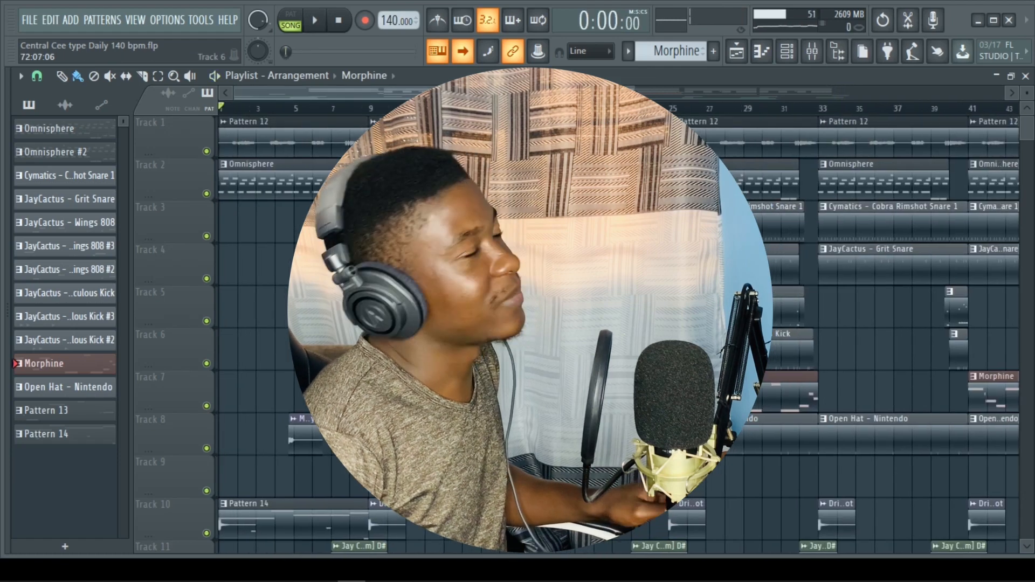